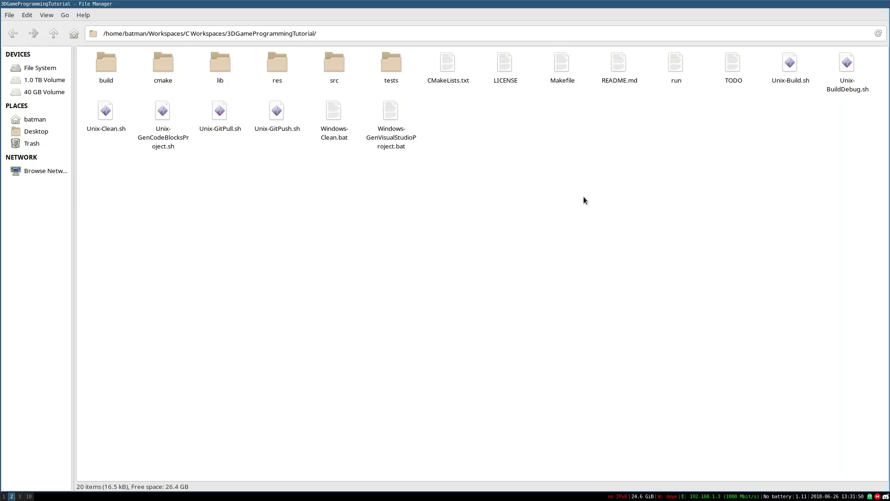
Open bricks2.jpg from the project's res/textures folder in GIMP and move its window to workspace 4.
double_click(287, 68)
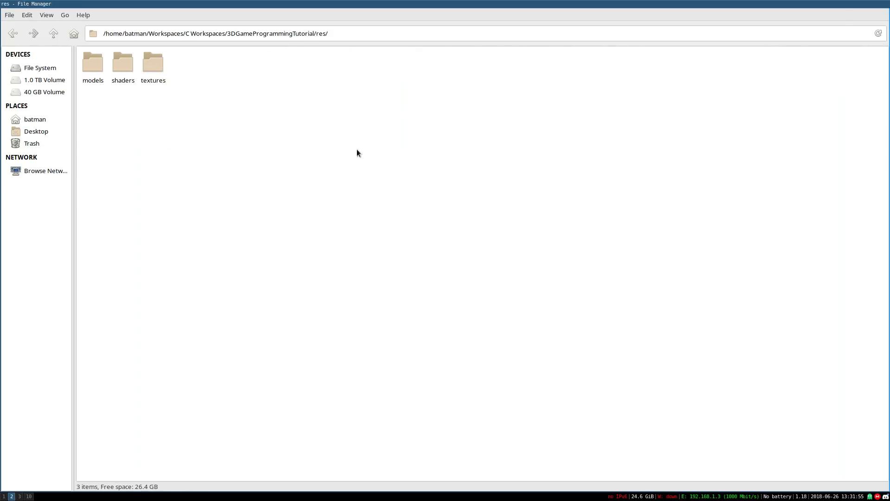
double_click(144, 64)
right_click(286, 60)
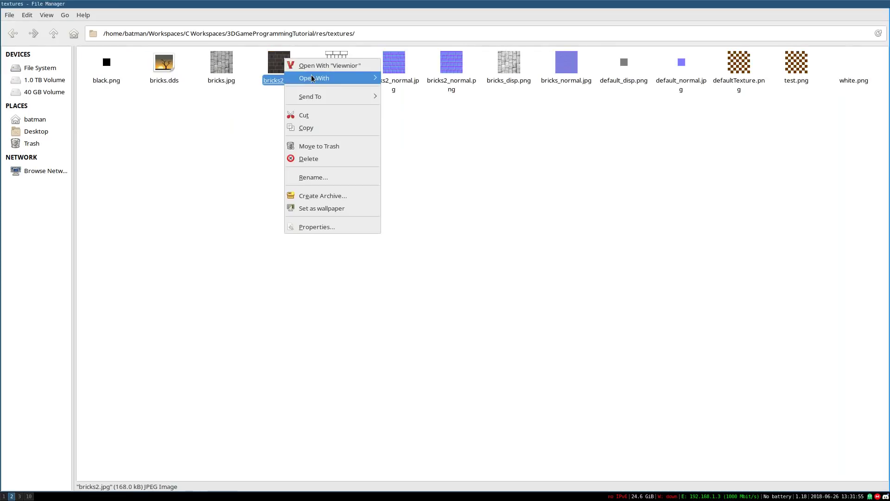
mouse_move(311, 77)
left_click(479, 90)
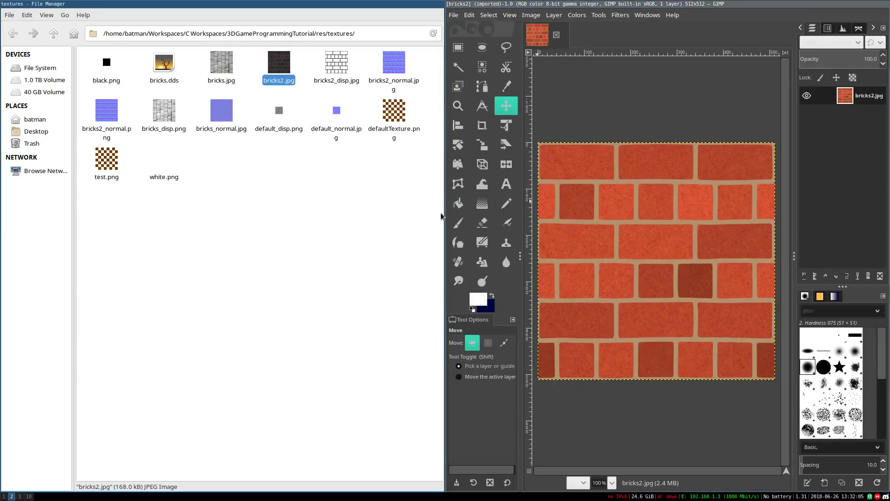
key("super+shift+4")
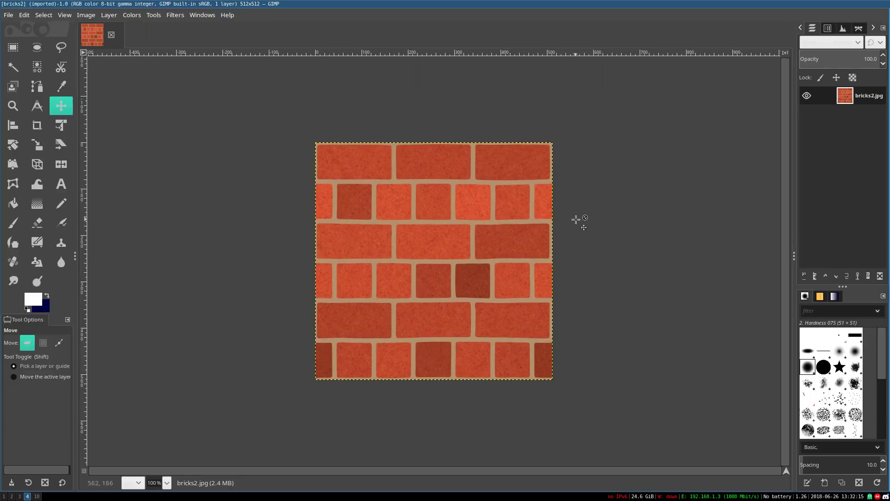
key("shift+m")
scroll(404, 228, "up", 3, "ctrl")
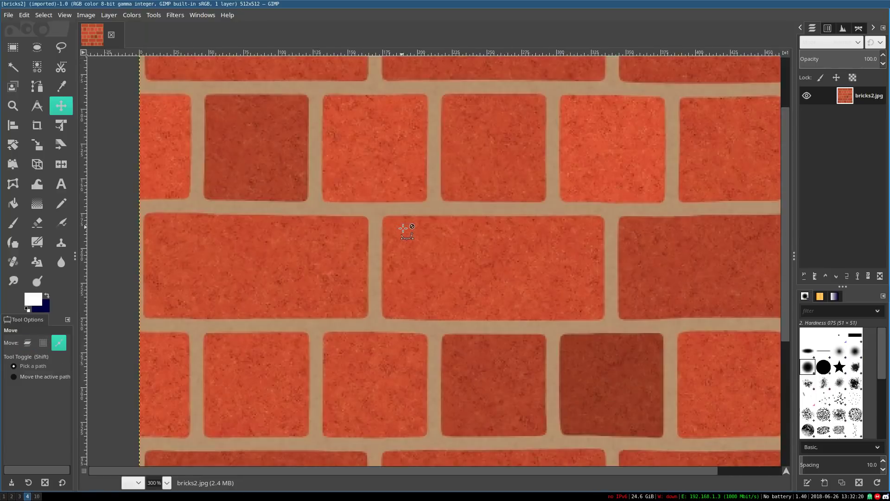
scroll(403, 228, "down", 1, "ctrl")
scroll(404, 228, "down", 1, "ctrl")
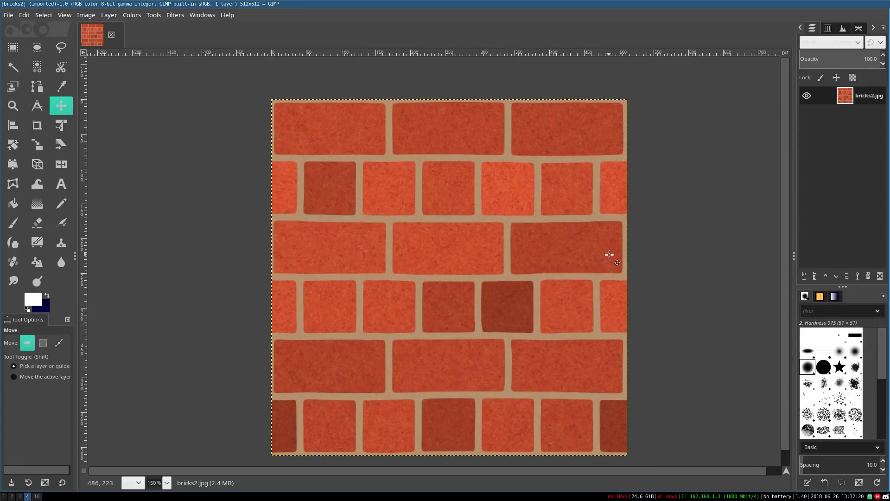
Begin exporting the brick image and choose DDS image (*.dds) as the file type.
left_click(9, 16)
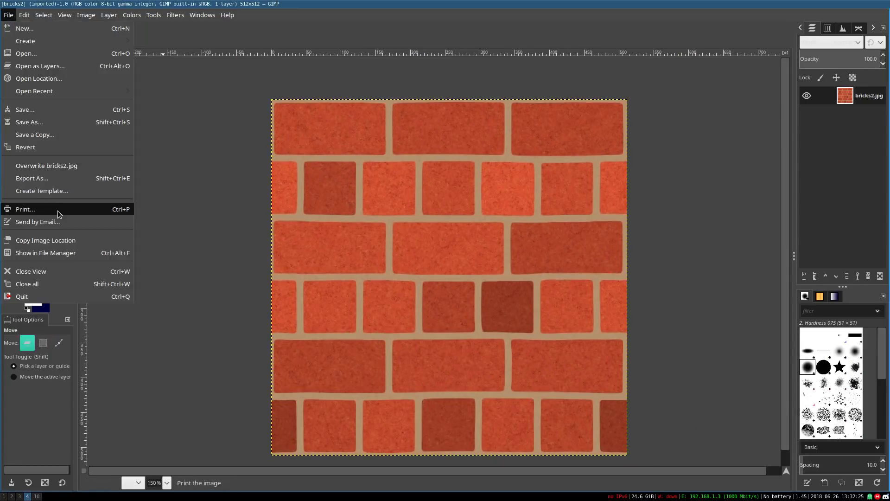
left_click(48, 178)
left_click(512, 390)
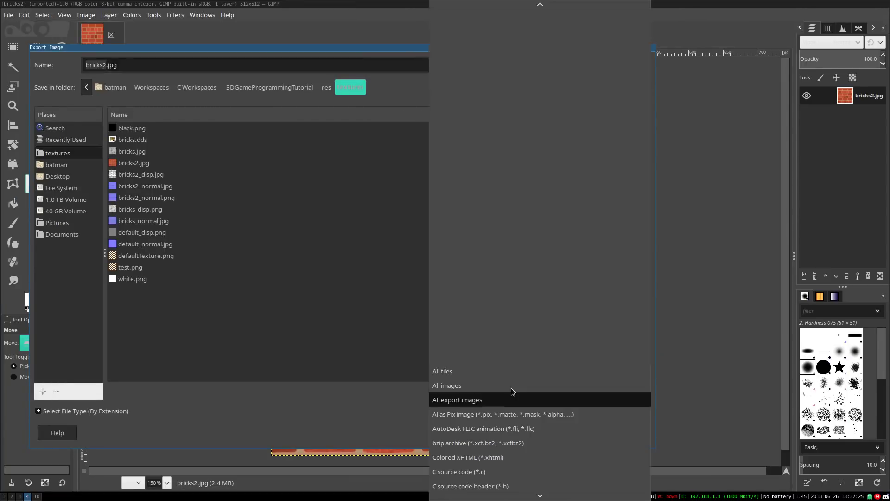
scroll(526, 478, "down", 5)
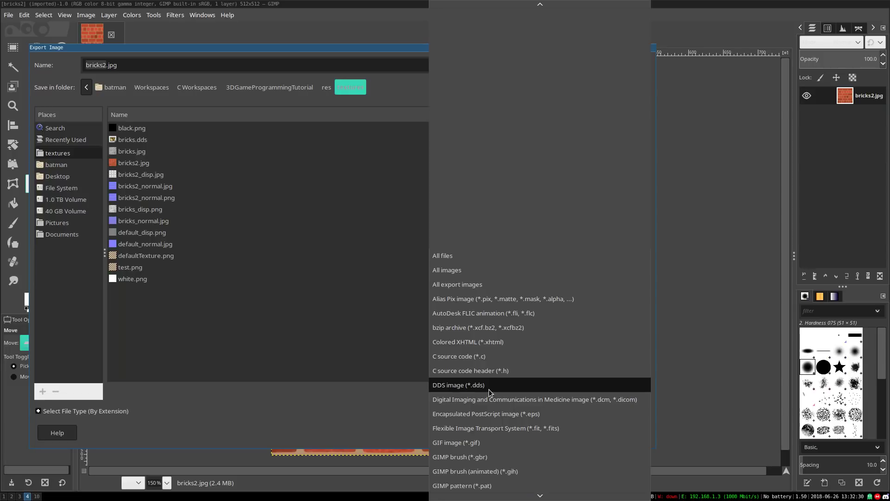
left_click(490, 385)
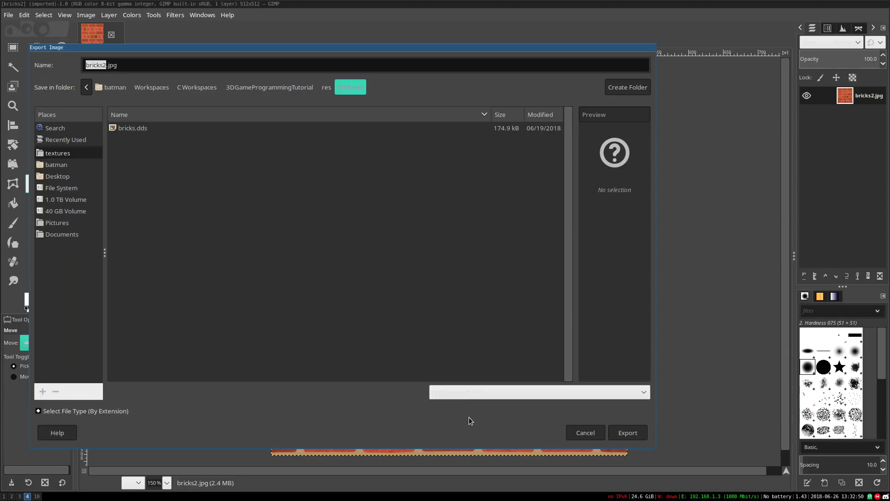
left_click(499, 391)
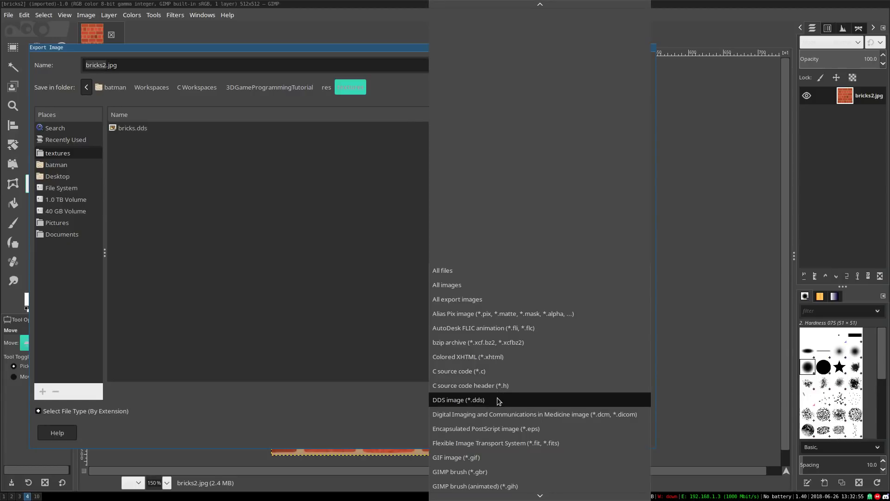
left_click(499, 400)
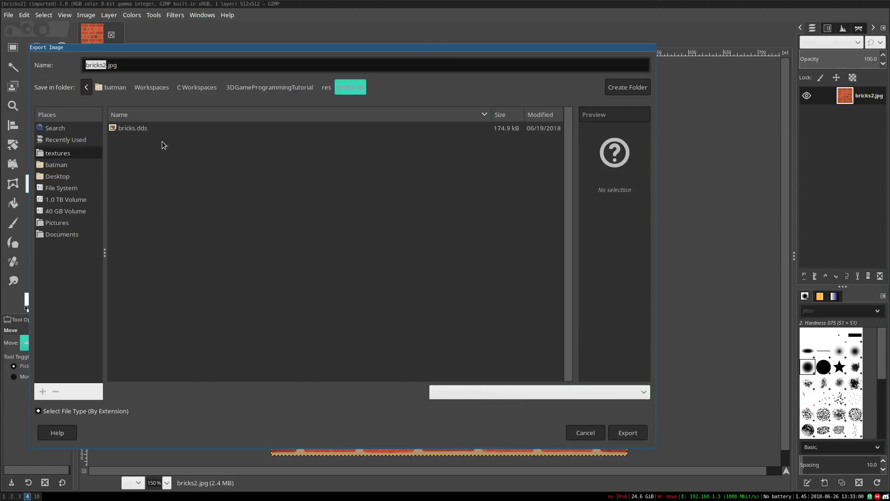
Name the export bricks2.dds, keep the DDS image file type, and proceed to the DDS save options.
left_click(137, 67)
key("BackSpace")
key("BackSpace")
key("BackSpace")
type("dds")
left_click(565, 390)
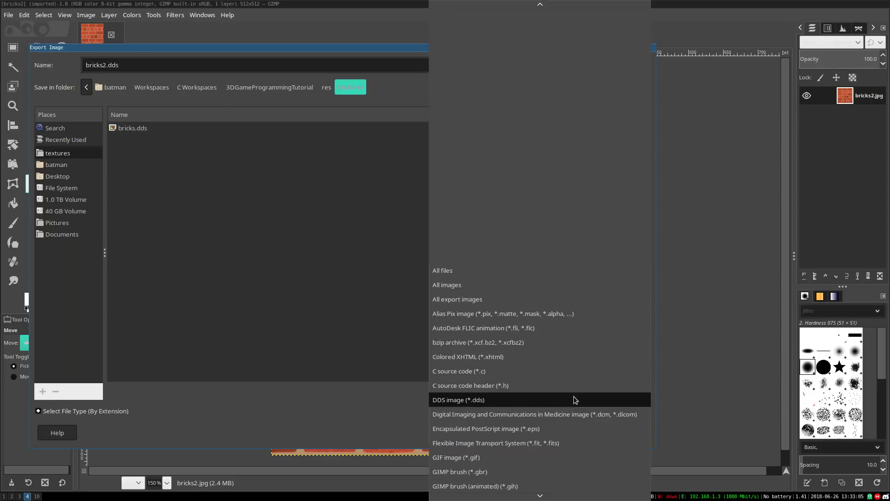
left_click(575, 400)
left_click(644, 437)
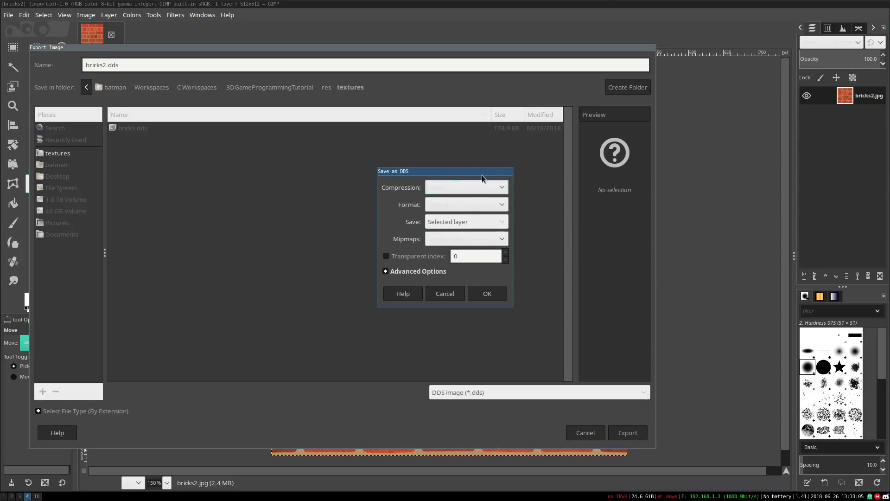
Set the DDS compression to BC1 / DXT1 and the mipmaps option to Generate mipmaps.
left_click(481, 182)
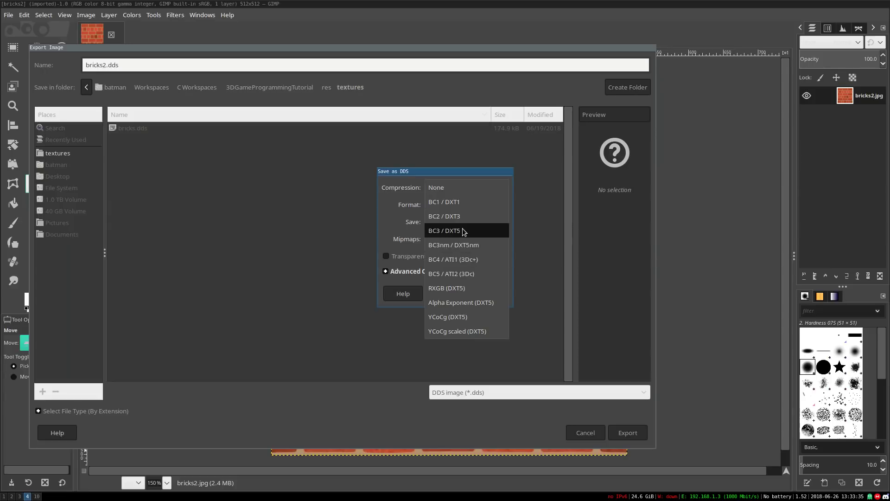
left_click(467, 205)
left_click(484, 188)
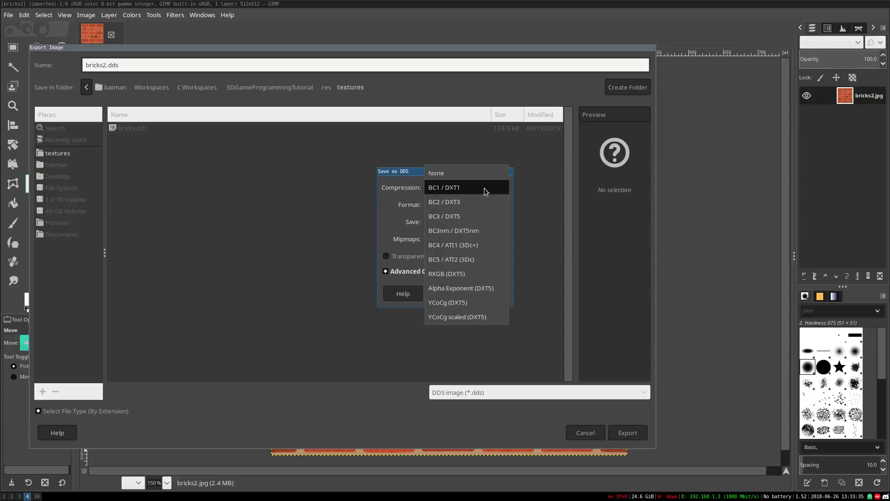
left_click(484, 188)
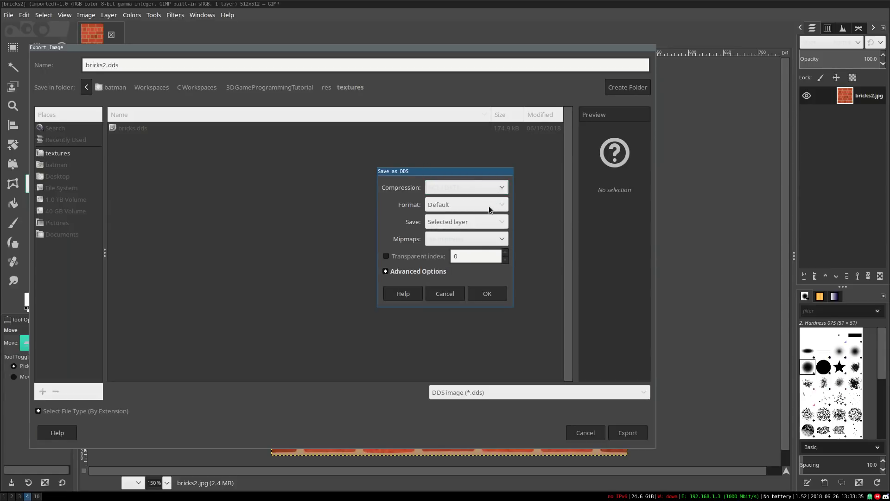
left_click(498, 239)
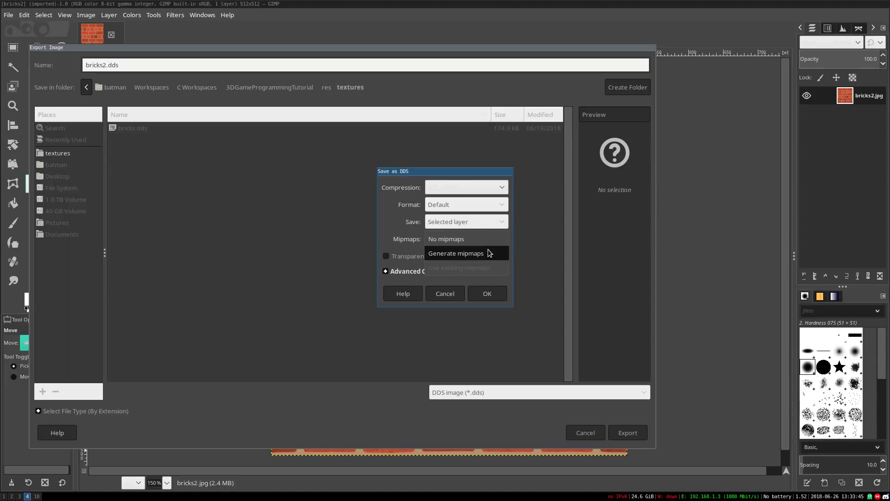
left_click(489, 253)
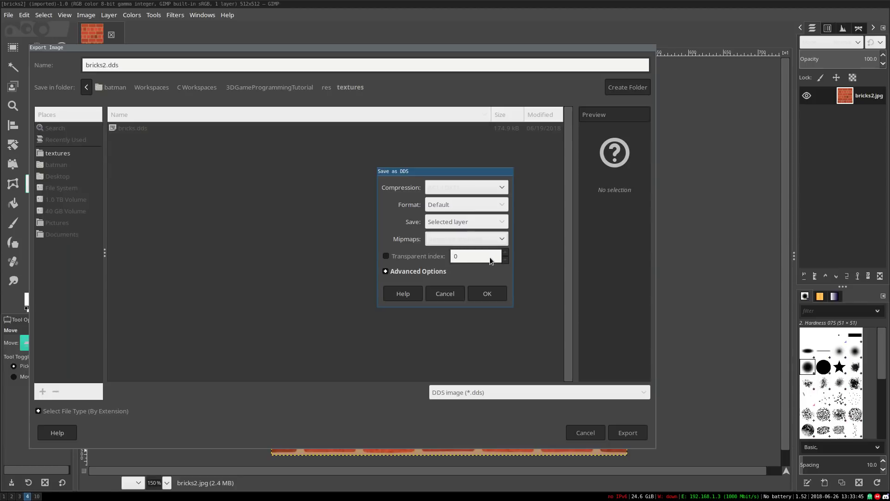
In the advanced options, set the mipmap filter to Lanczos, enable the perceptual error metric, and save the DDS file.
left_click(418, 272)
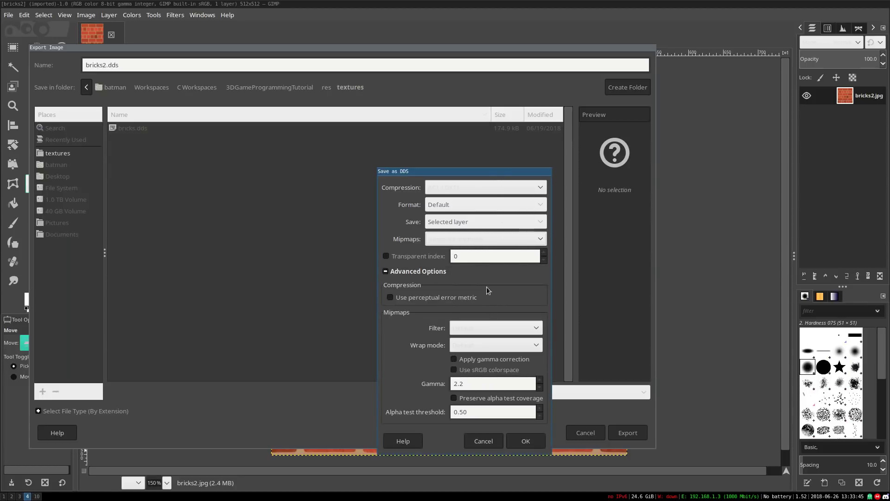
left_click(469, 243)
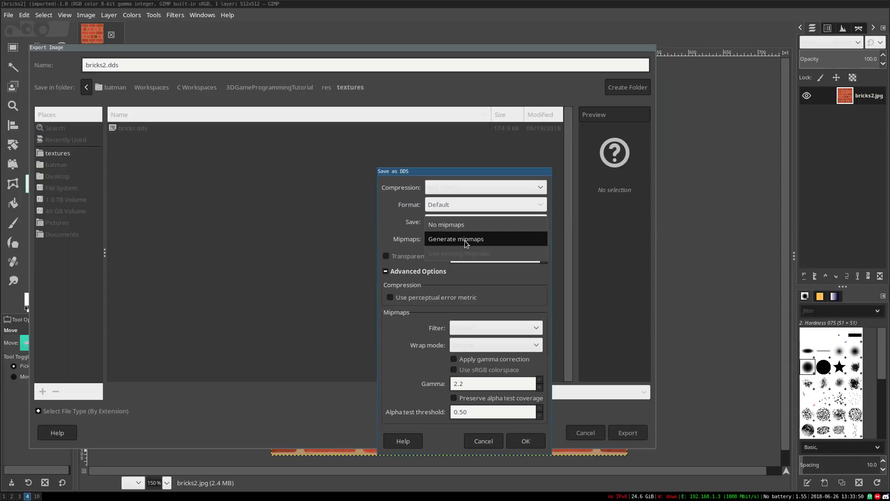
left_click(464, 240)
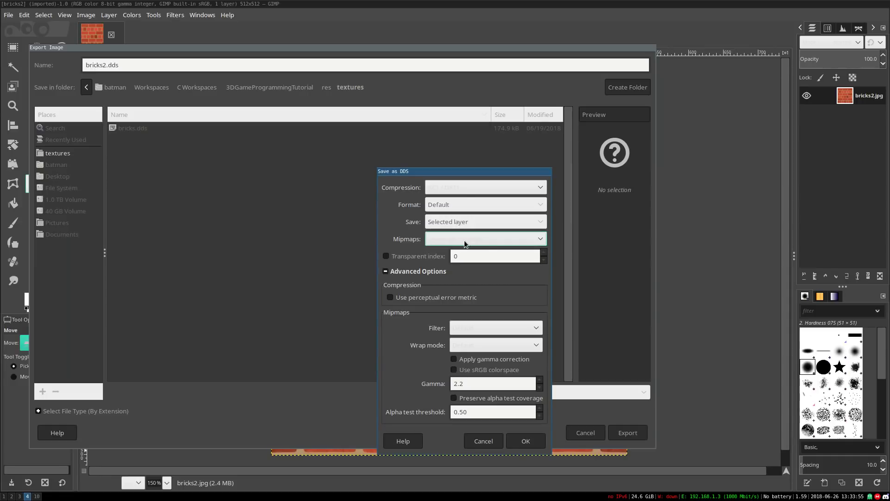
left_click(516, 327)
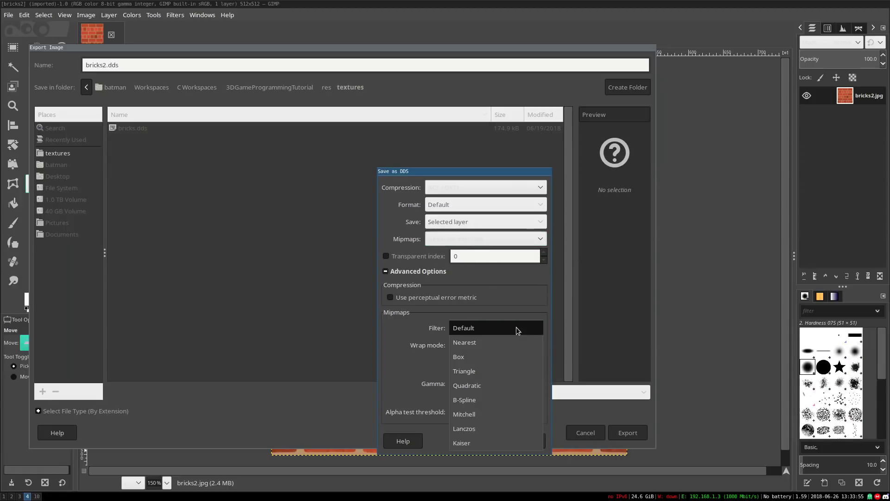
left_click(488, 432)
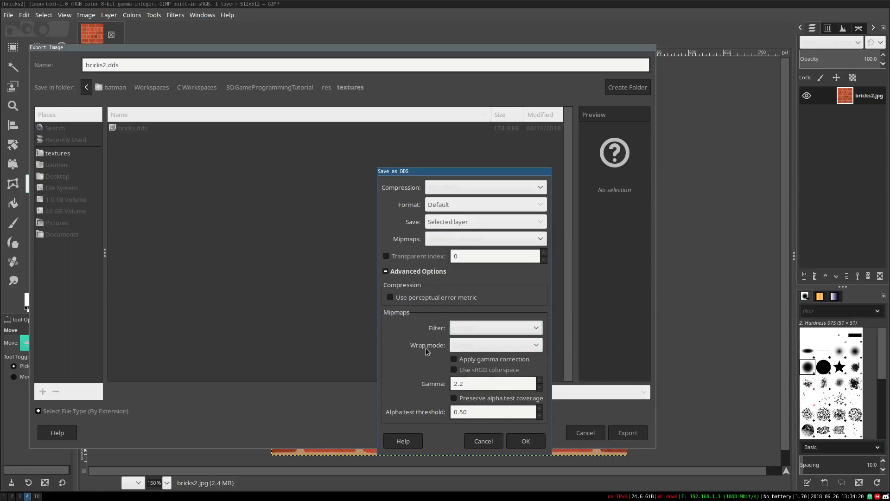
left_click(397, 299)
left_click(525, 442)
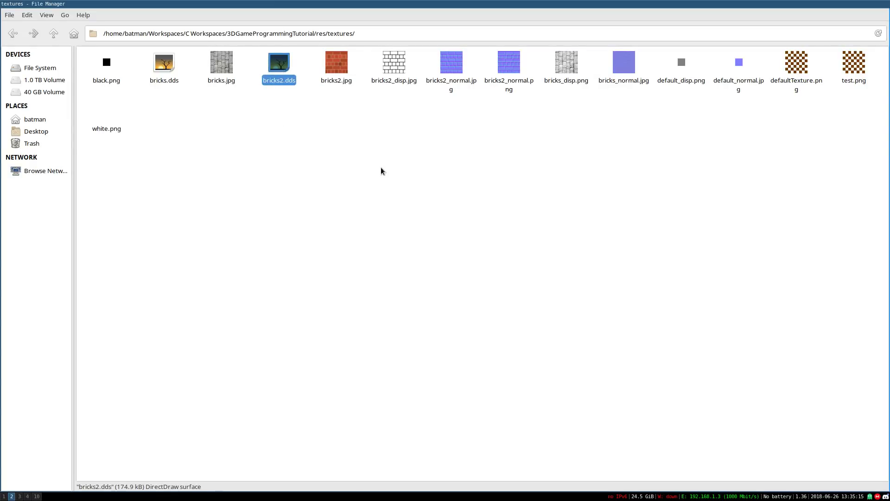
Select bricks2.dds, then go up to the project folder and check the res link inside the build folder.
left_click_drag(314, 163, 265, 83)
key("alt+Up")
key("alt+Up")
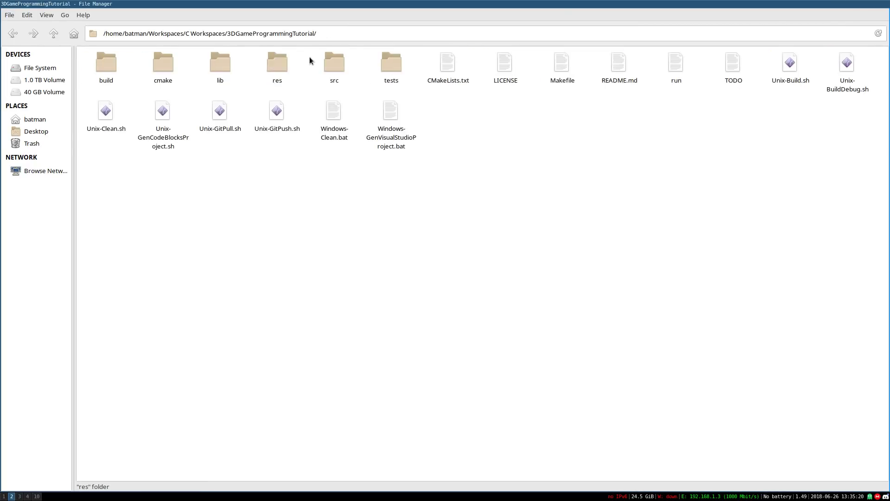
double_click(88, 58)
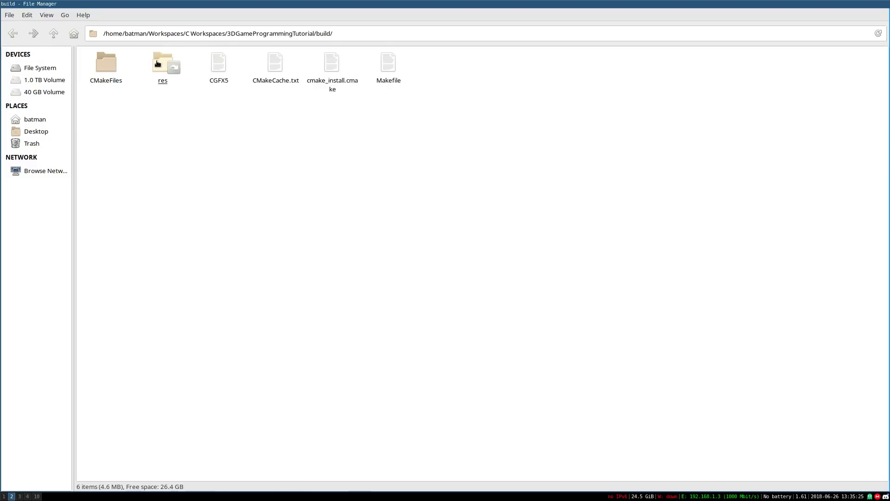
left_click(157, 63)
key("alt+Up")
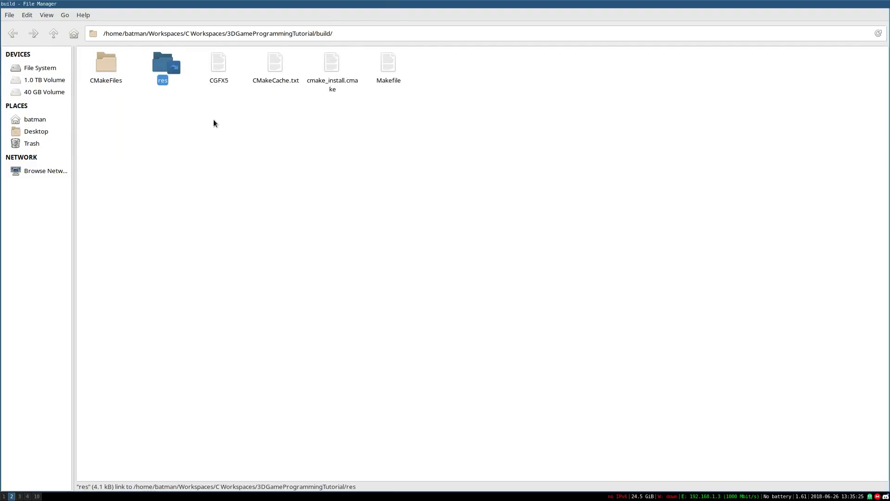
Return to the project's res/textures folder and select bricks2.dds.
key("alt+Up")
left_click(274, 68)
left_click(154, 65)
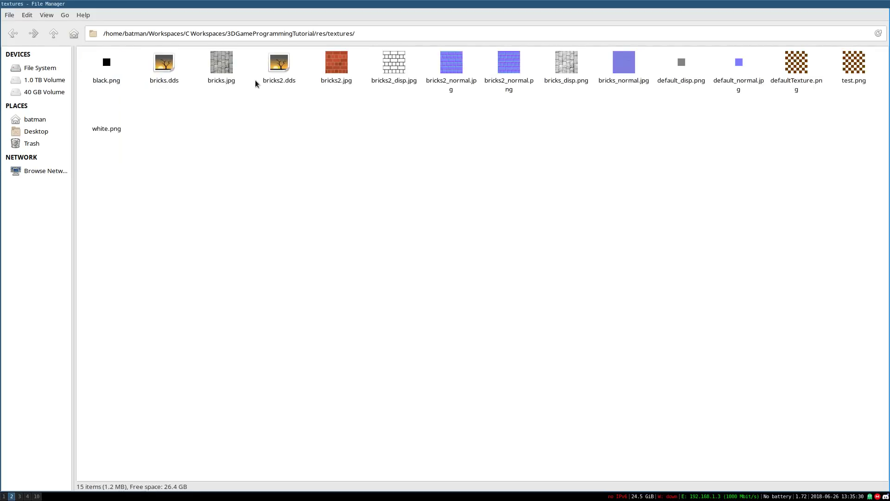
left_click(279, 69)
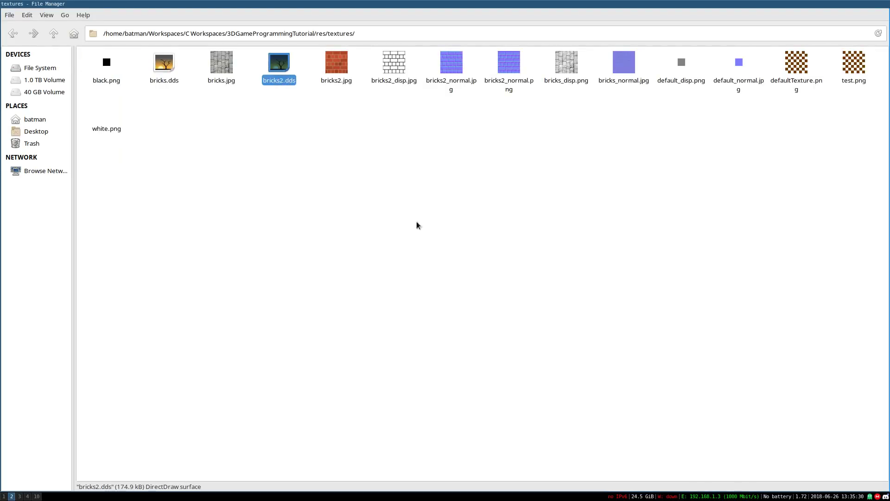
Revisit the build folder to inspect its res link, and return to the project folder.
key("alt+Up")
key("alt+Up")
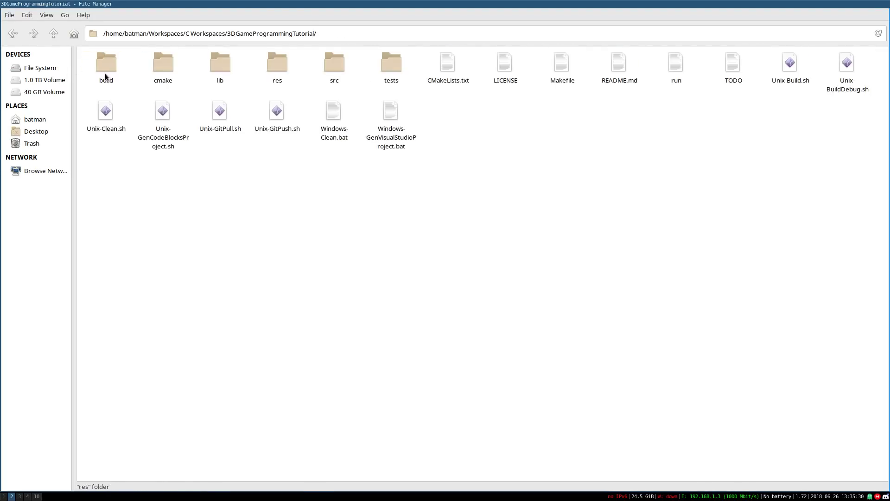
left_click(104, 72)
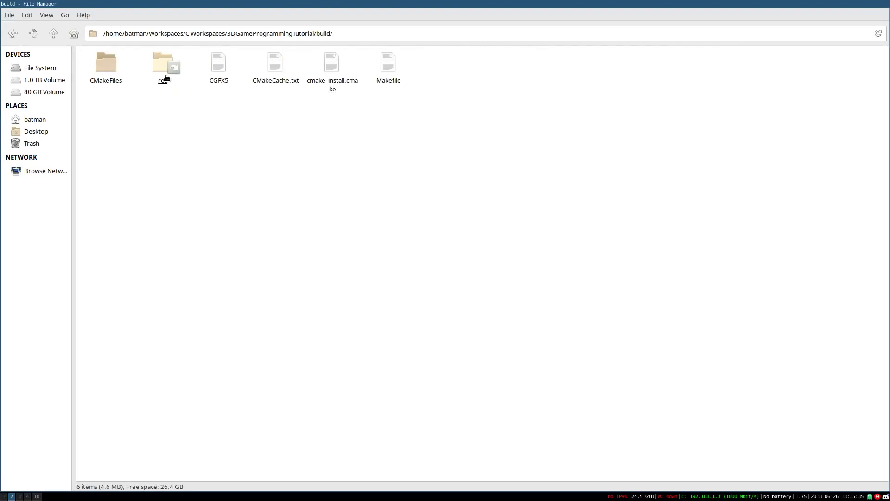
left_click(181, 56)
left_click(204, 133)
key("alt+Up")
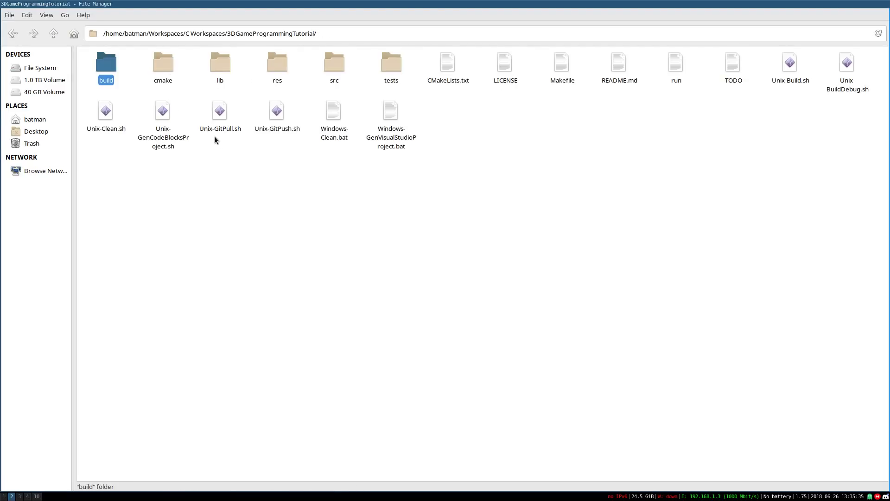
Open the project's res/textures folder again to view the texture files.
left_click(277, 62)
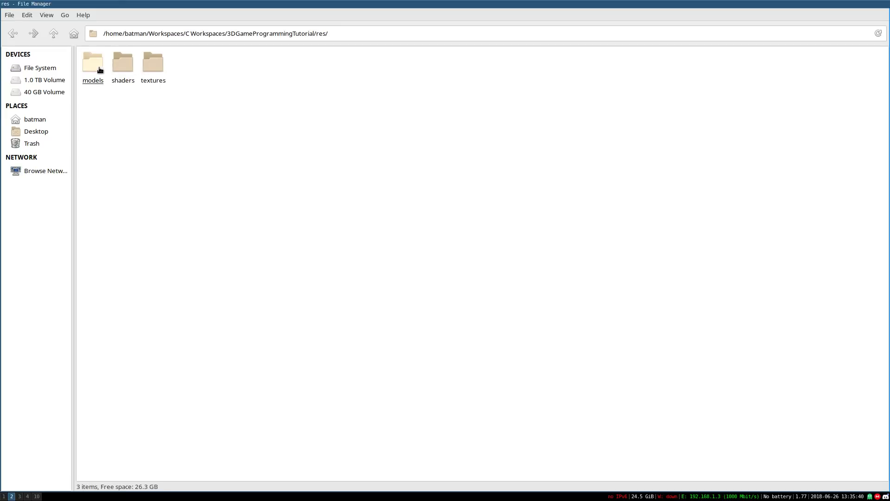
key("alt+Up")
left_click(276, 64)
left_click(155, 74)
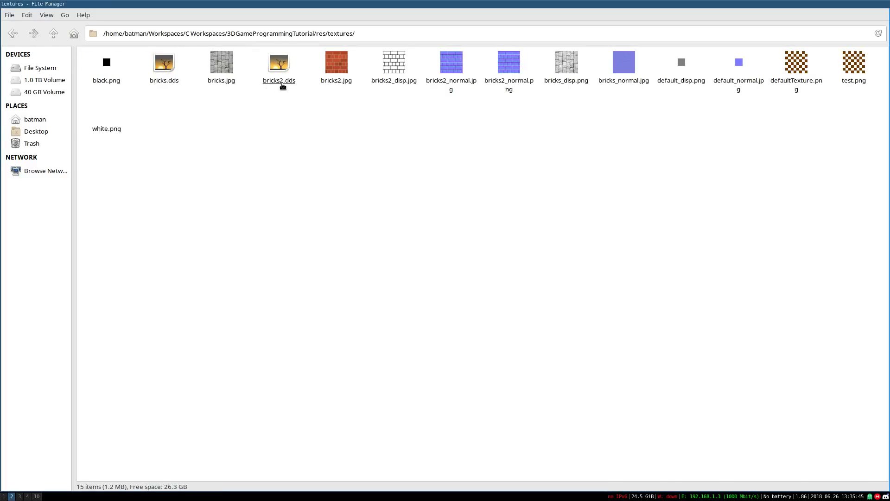
Open main.cpp from the project's src folder at the code that loads the DDS texture.
left_click_drag(279, 82, 318, 159)
key("alt+Up")
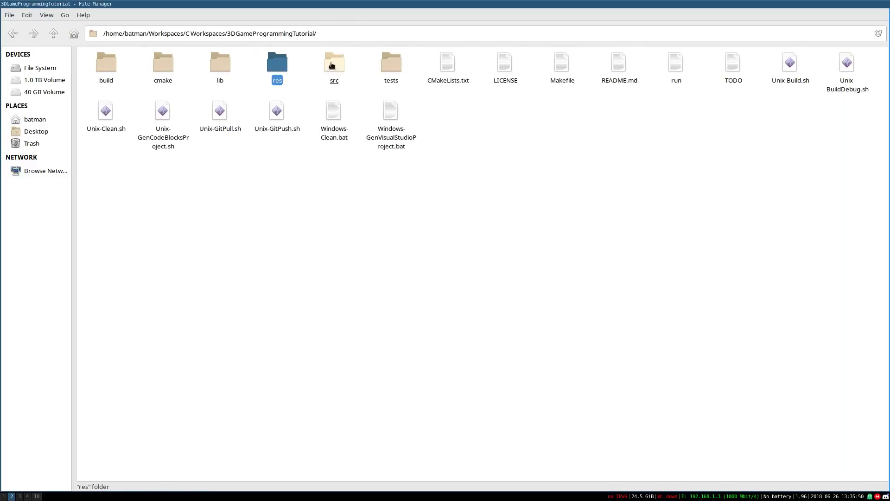
left_click(334, 64)
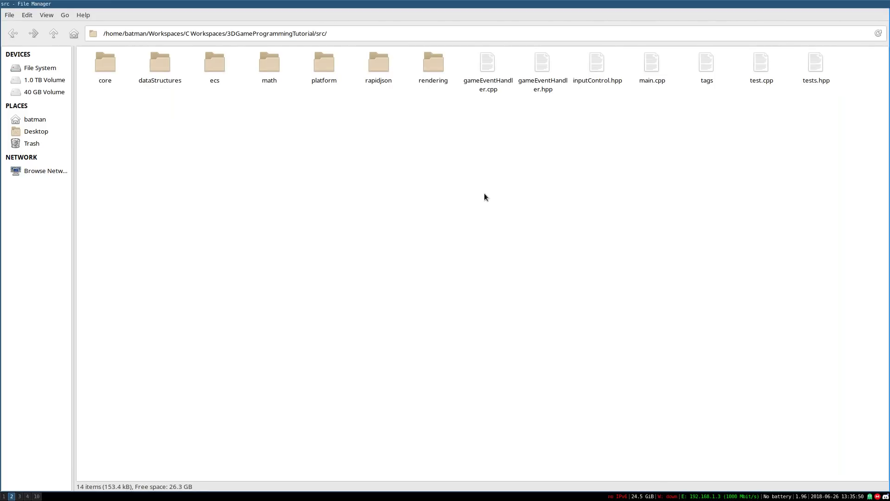
double_click(651, 78)
scroll(712, 250, "down", 20)
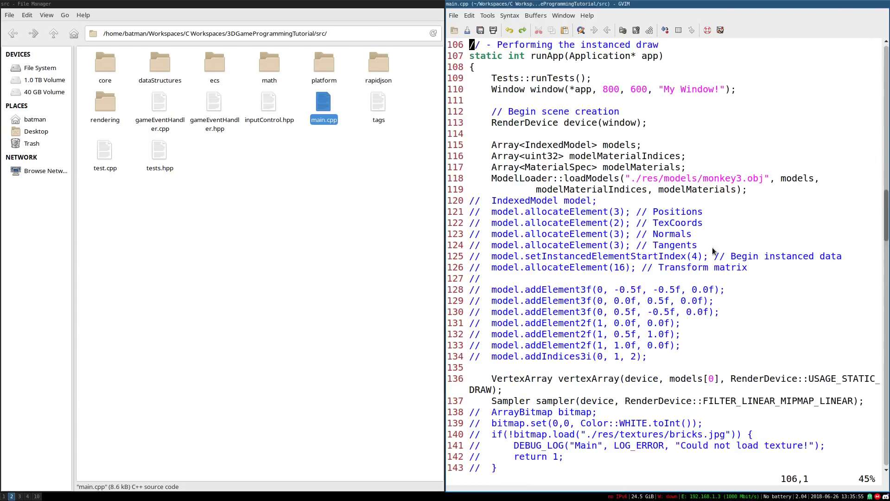
scroll(713, 250, "down", 7)
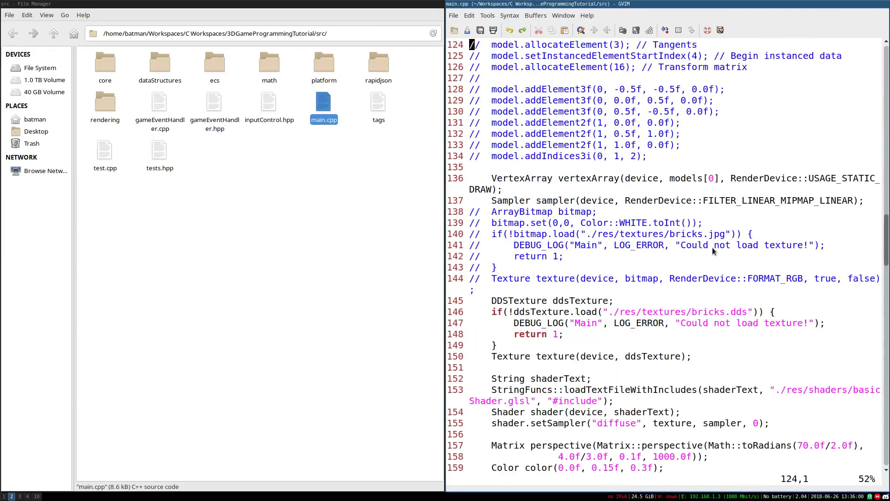
Duplicate the bricks.dds load-and-error-check block directly below the Texture texture(device, ddsTexture) declaration.
left_click(603, 302)
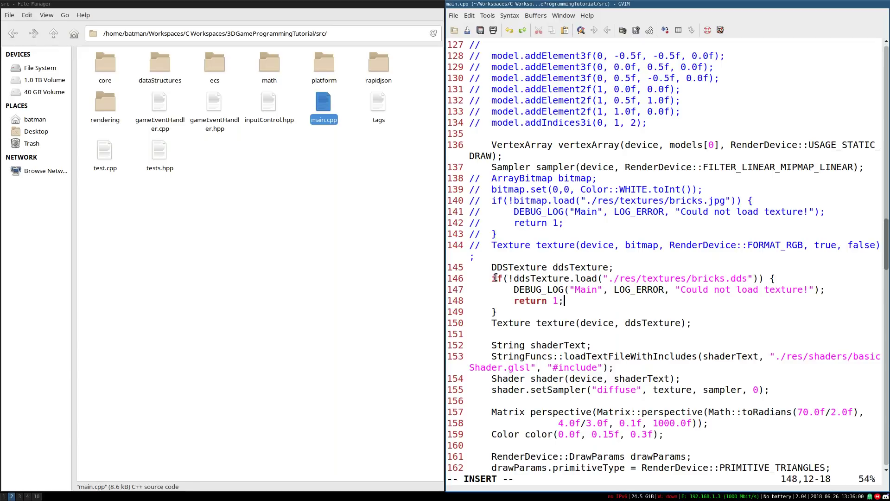
left_click_drag(495, 278, 493, 315)
left_click(510, 313)
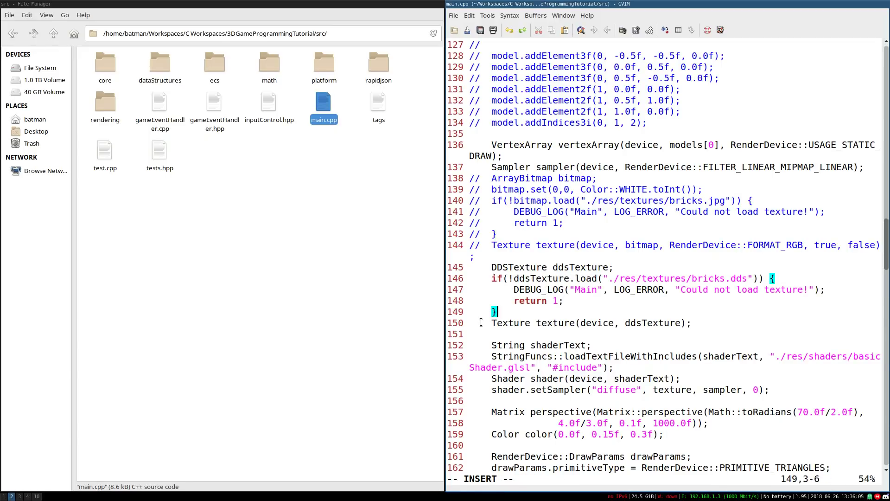
left_click_drag(491, 322, 691, 323)
left_click(711, 324)
key("ctrl+o")
key("p")
key("ctrl+s")
Change the path in the duplicated load call to ./res/textures/bricks2.dds and save the file.
left_click(698, 334)
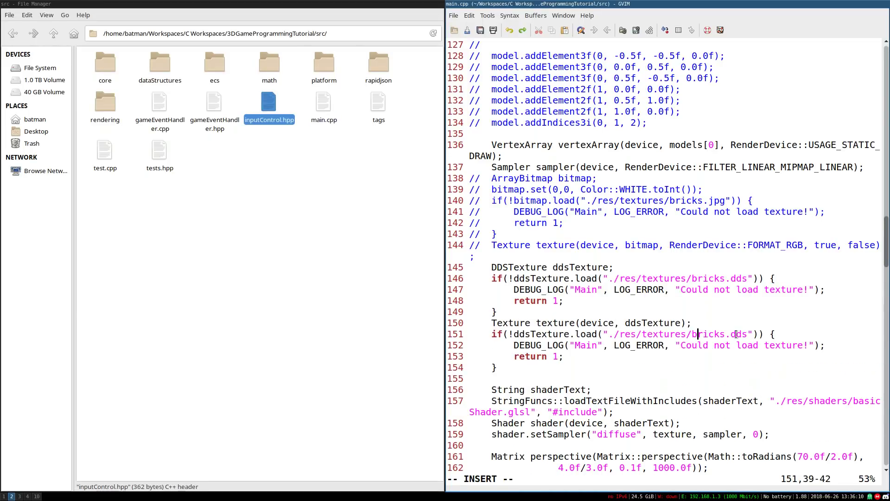
left_click(729, 334)
type("2")
key("ctrl+s")
Copy the Texture texture(device, ddsTexture) declaration to the line after the bricks2.dds load block.
left_click(513, 378)
left_click(493, 322)
left_click_drag(493, 323, 689, 323)
key("y")
left_click(523, 378)
key("Tab")
key("ctrl+o")
key("p")
left_click(576, 368)
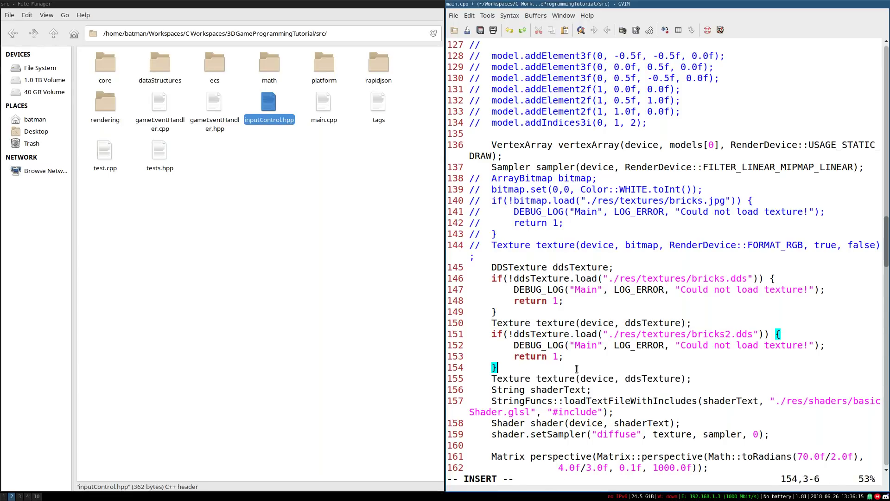
Rename the copied texture variable to texture2, save main.cpp, and add a blank line below the declaration.
left_click(576, 378)
type("2")
key("ctrl+s")
left_click(702, 378)
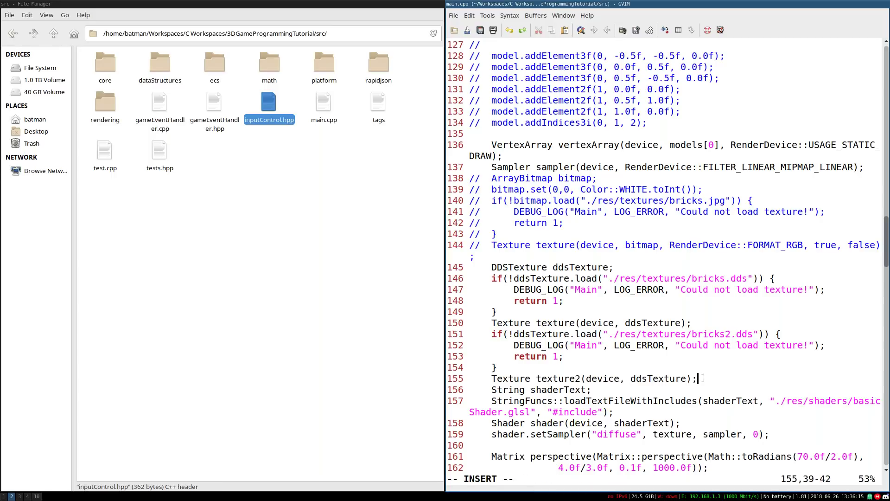
key("Return")
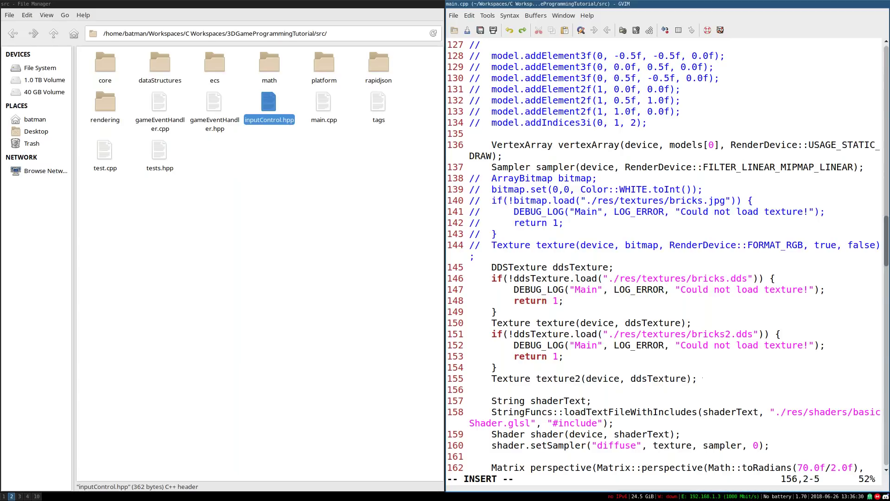
left_click_drag(609, 334, 750, 335)
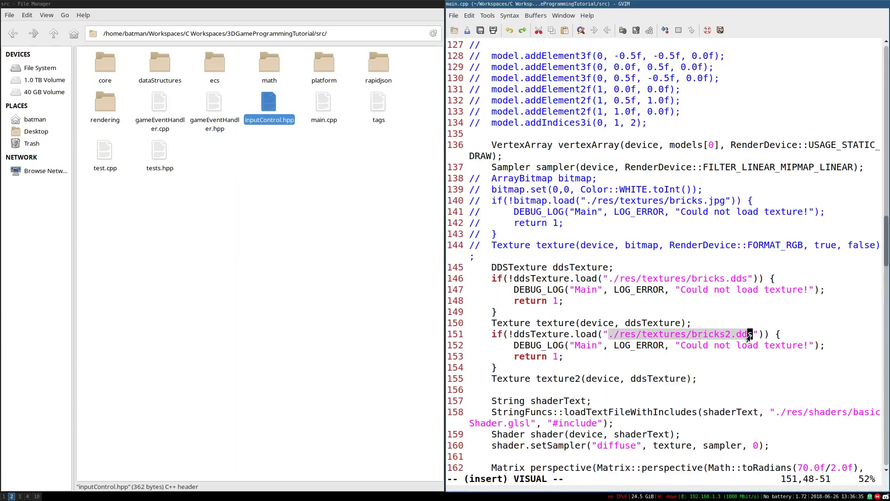
left_click(727, 357)
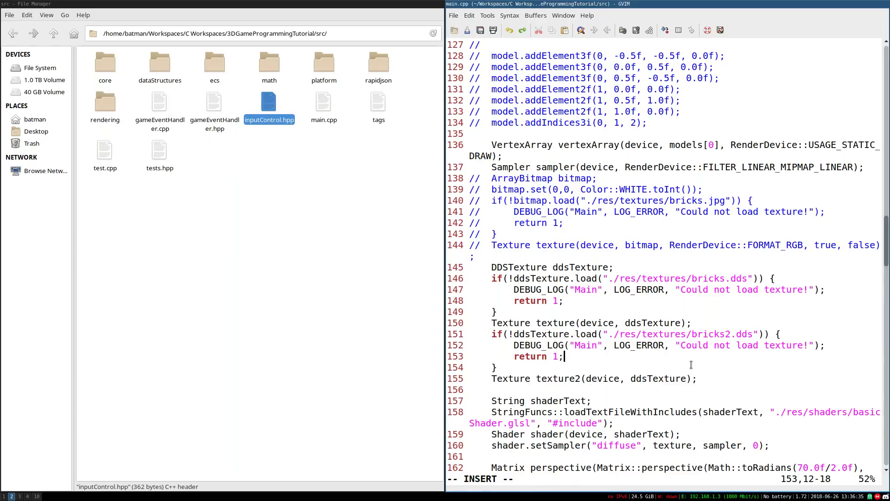
key("Down")
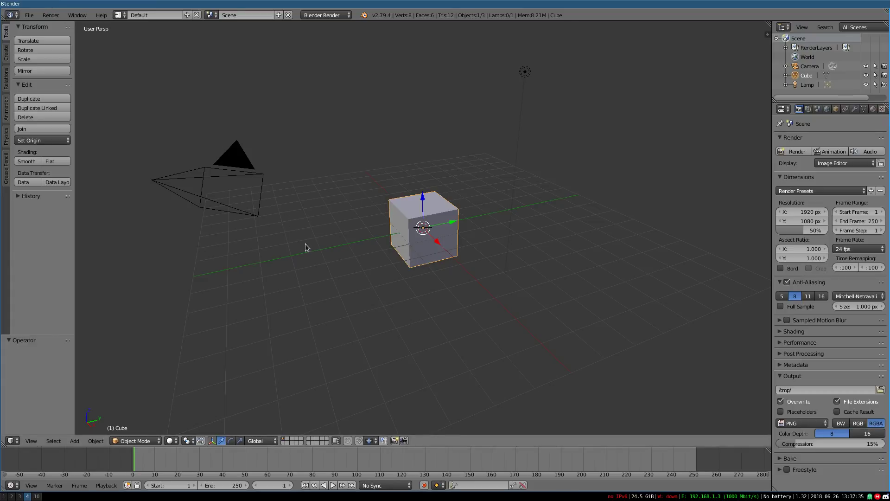
Switch to Blender and set the default cube's scale to 0.1 on the X, Y and Z axes.
key("t")
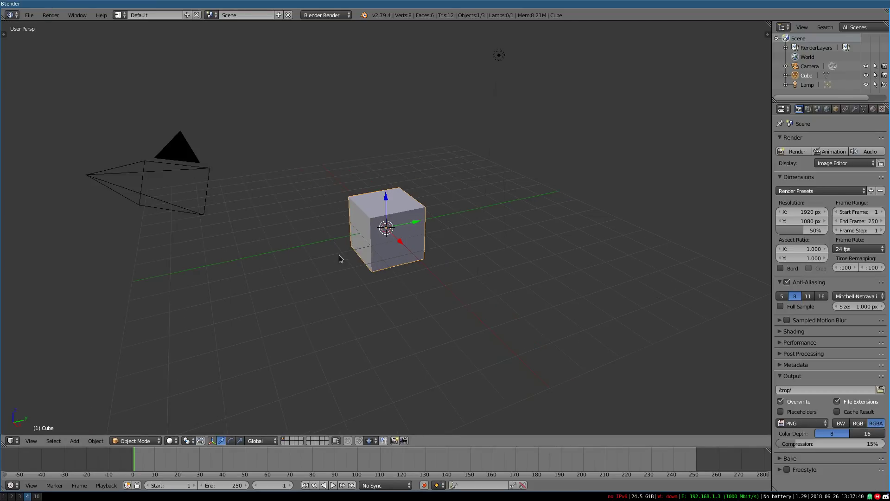
key("t")
key("n")
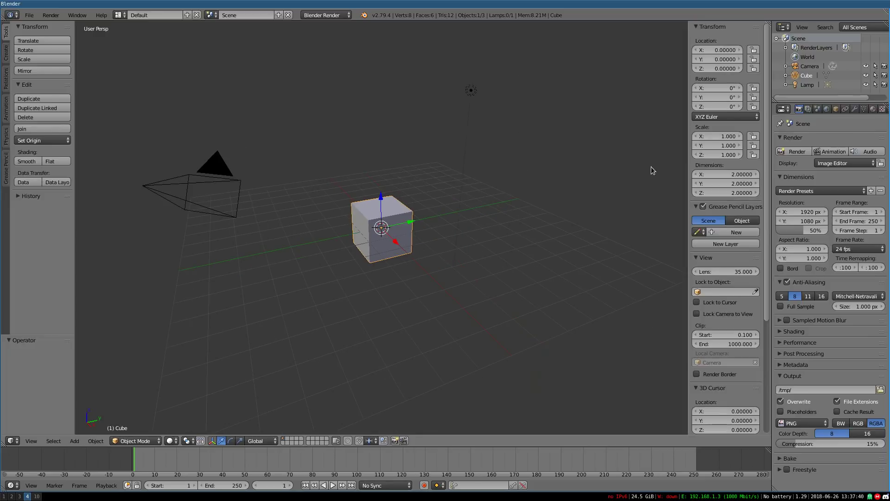
left_click(725, 137)
type("0")
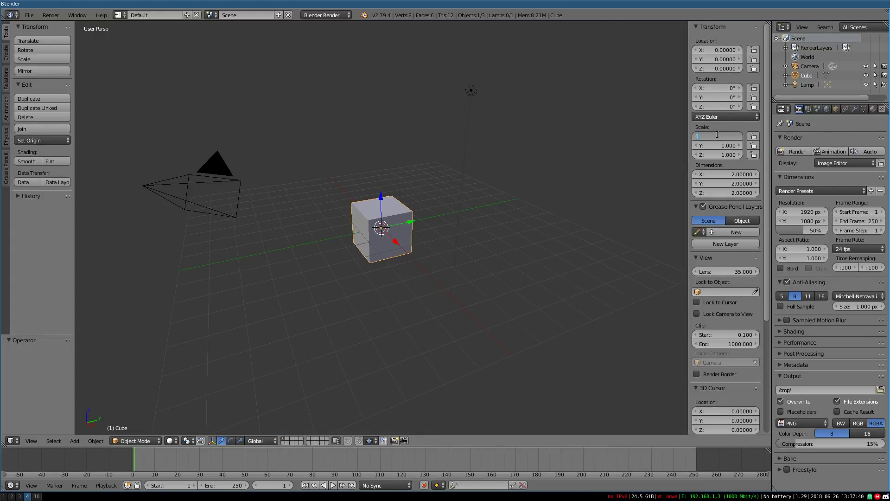
type(".1")
key("Return")
key("ctrl+c")
key("ctrl+v")
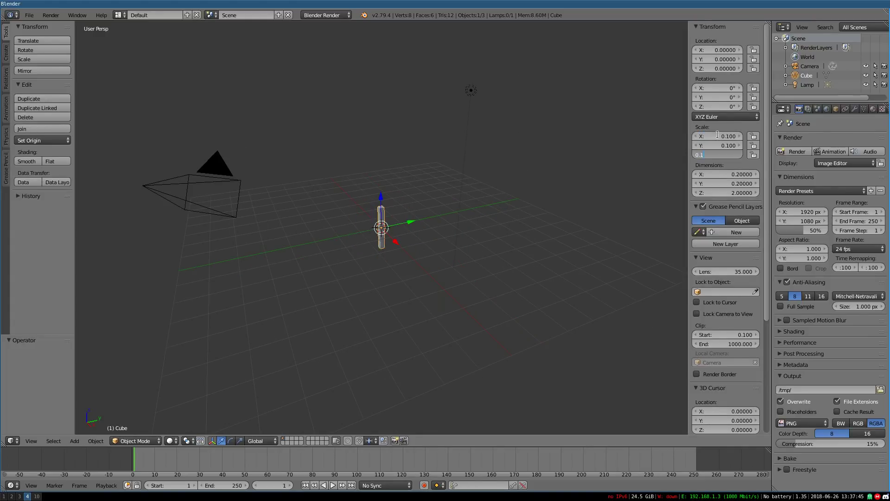
key("ctrl+v")
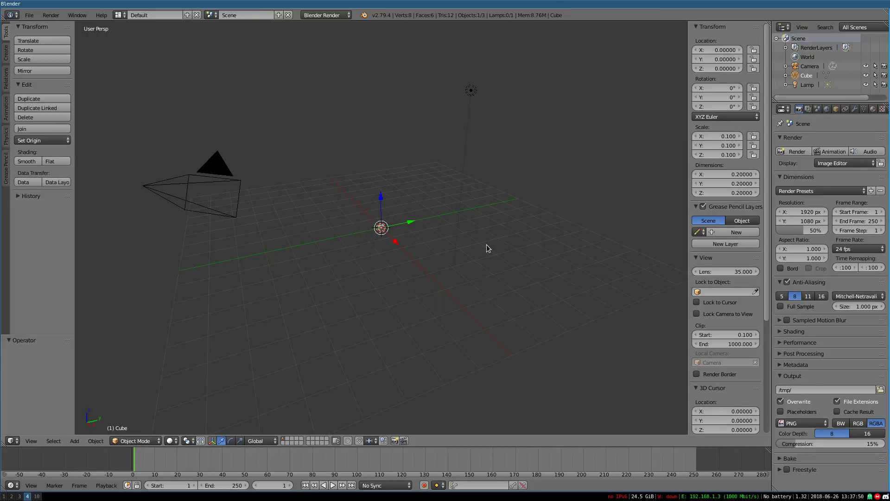
middle_click_drag(354, 241, 387, 222)
scroll(376, 234, "up", 5)
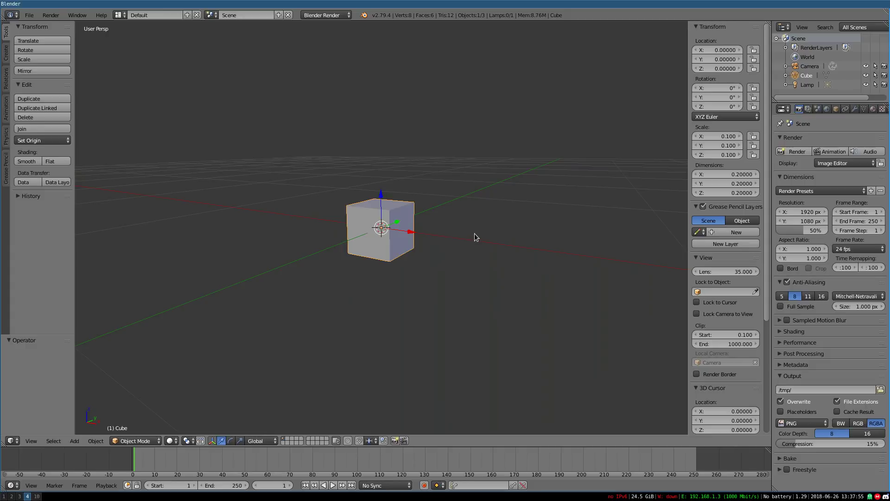
key("n")
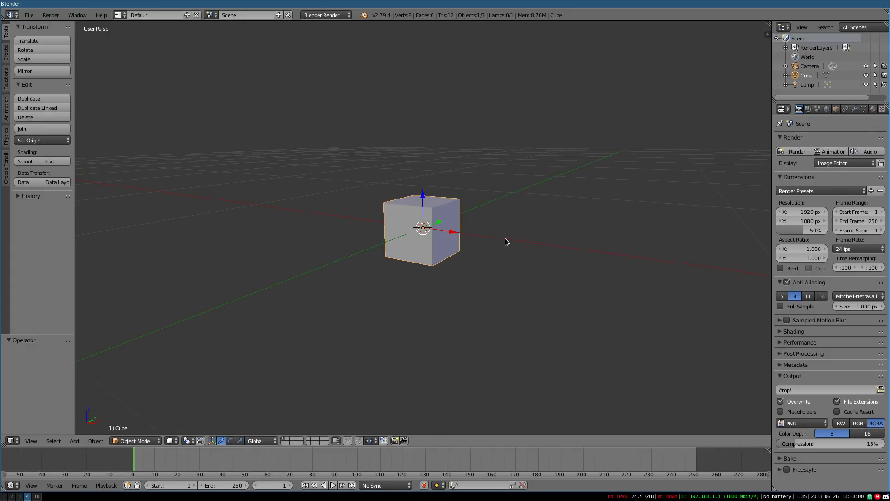
Enter Edit Mode on the cube and UV-unwrap its whole mesh with the standard Unwrap operation.
middle_click_drag(497, 237, 502, 233)
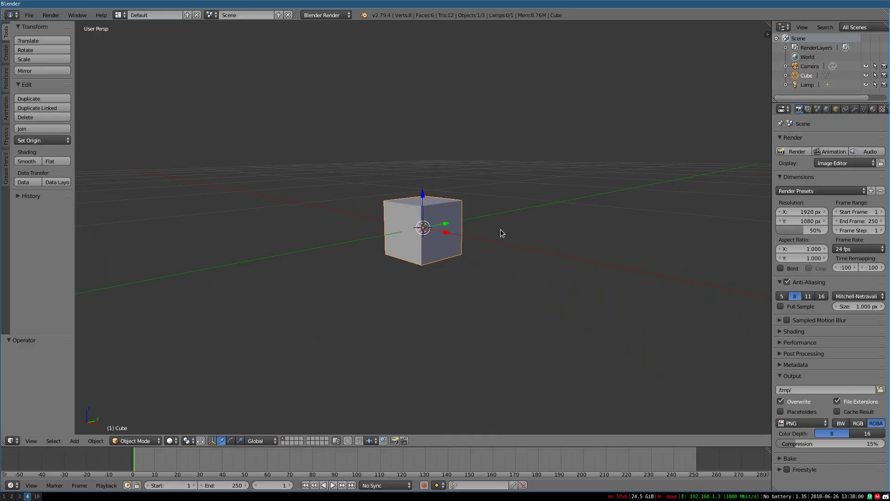
middle_click_drag(503, 201, 500, 211)
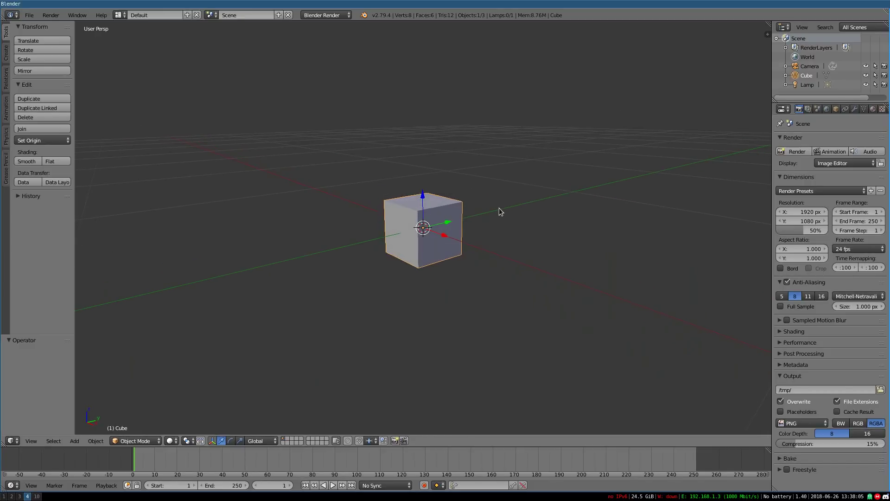
key("Tab")
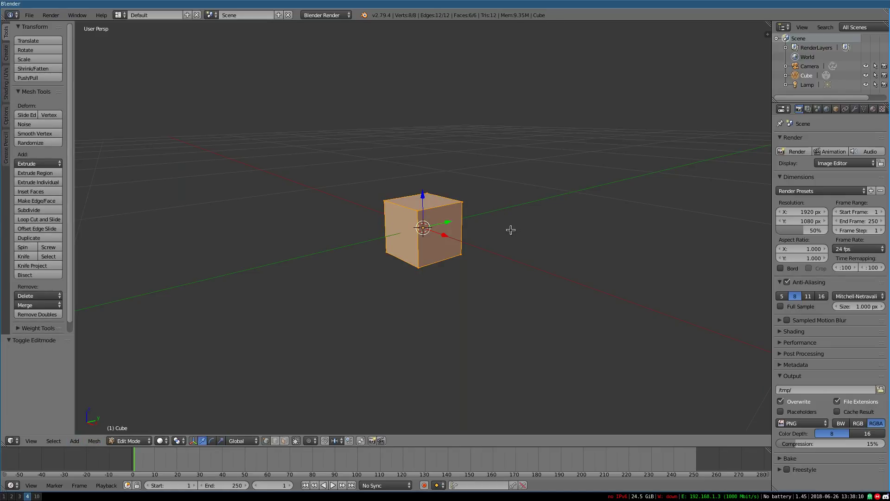
mouse_move(511, 228)
middle_mouse_down()
mouse_move(497, 226)
mouse_move(507, 241)
mouse_move(520, 241)
mouse_move(507, 232)
middle_mouse_up()
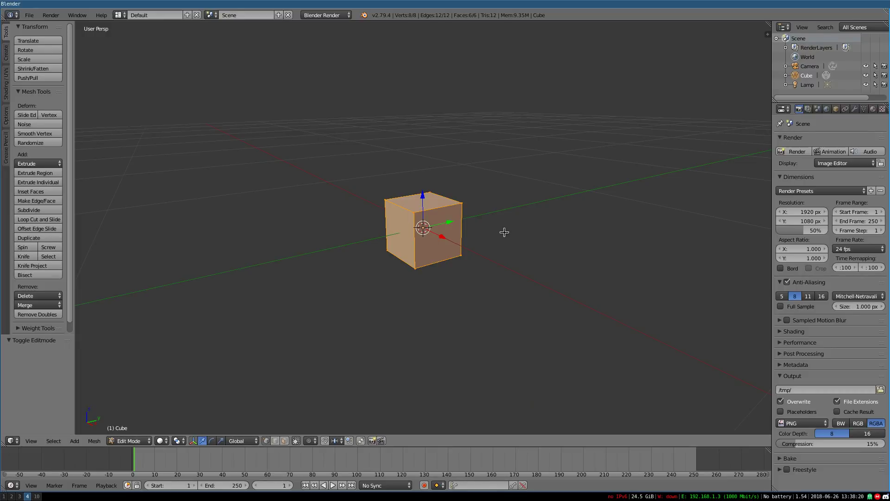
key("u")
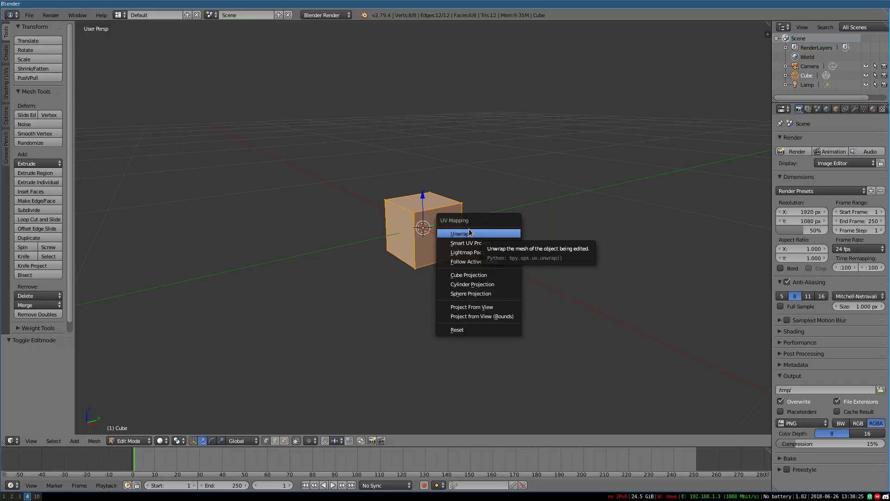
left_click(495, 234)
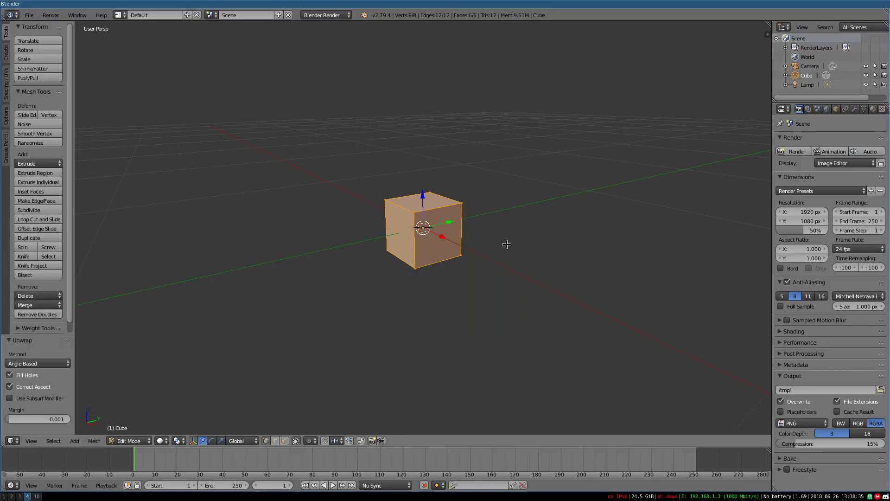
mouse_move(506, 245)
middle_mouse_down()
mouse_move(529, 260)
mouse_move(483, 240)
mouse_move(499, 252)
middle_mouse_up()
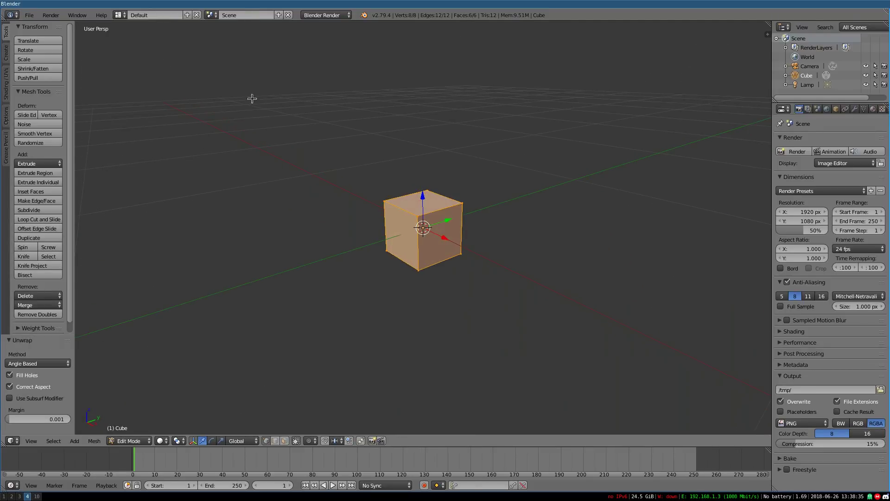
Inspect the cube's unwrapped UVs in the UV Editing layout, and return to the Default layout.
left_click(119, 15)
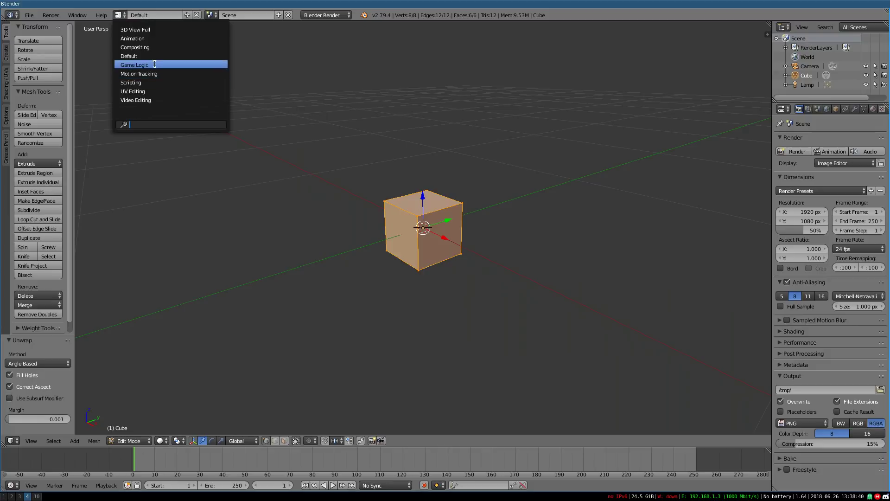
left_click(159, 92)
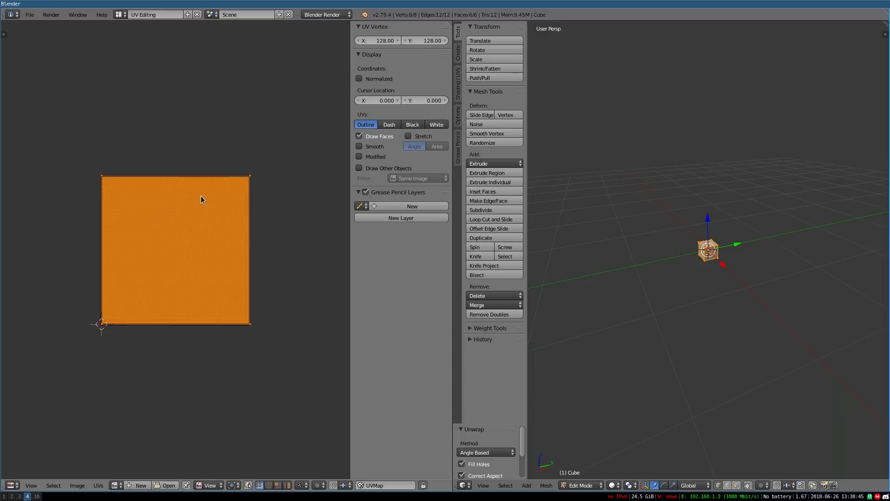
left_click(119, 14)
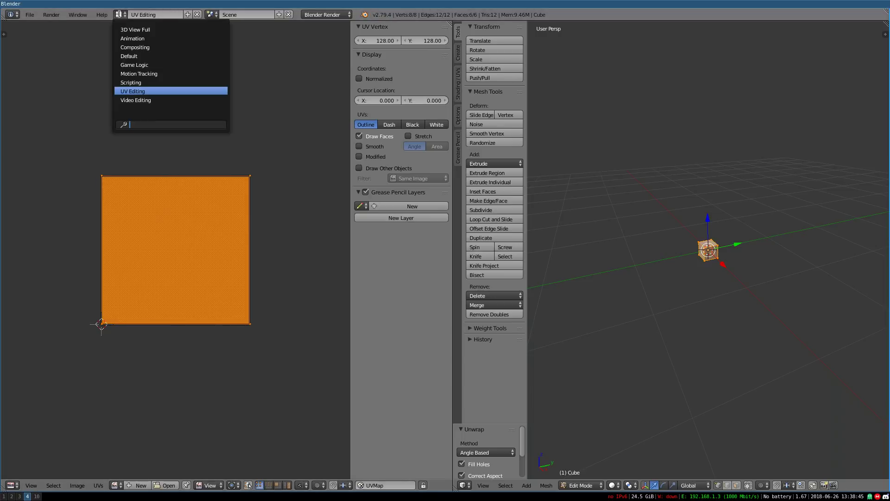
left_click(132, 55)
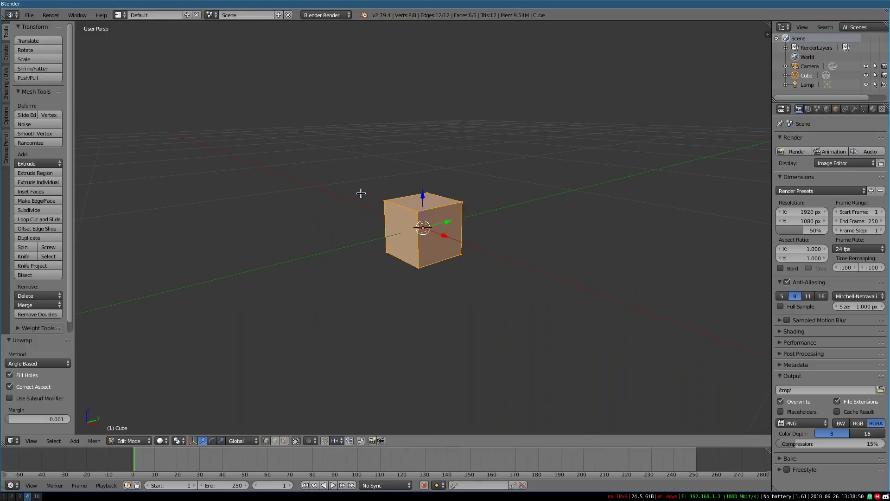
Return to Object Mode and apply smooth shading to the cube.
key("Tab")
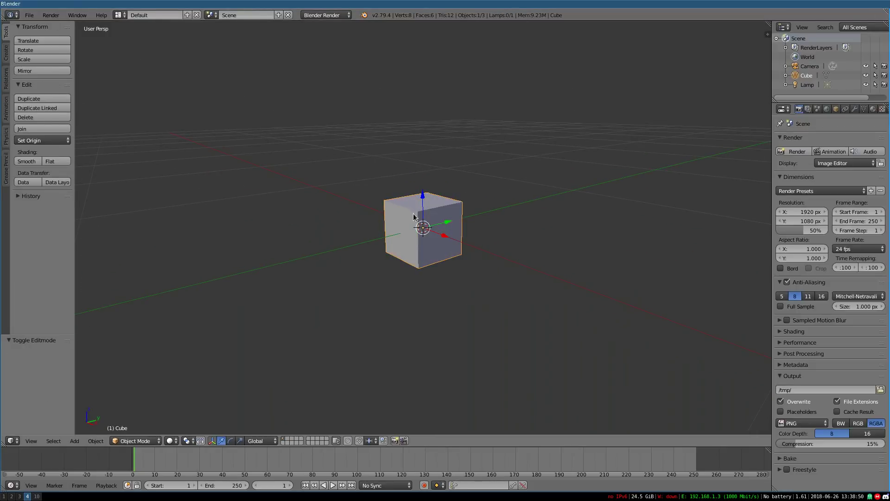
middle_click_drag(471, 220, 498, 223)
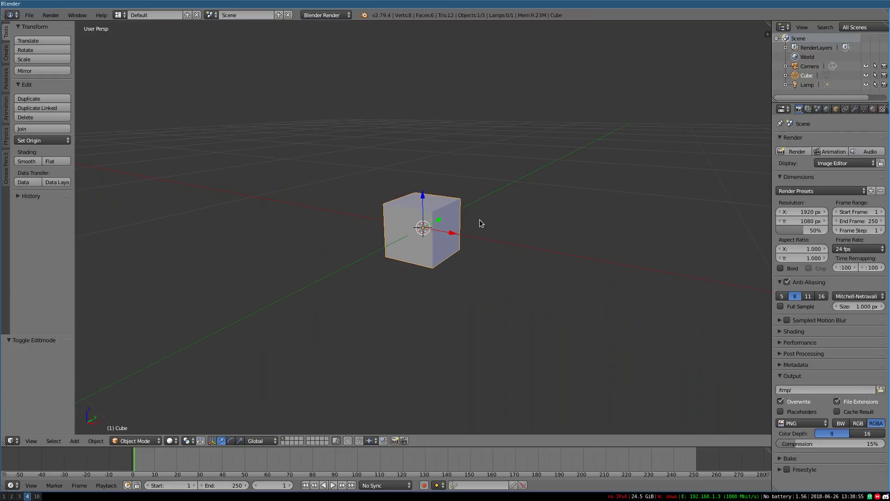
left_click(25, 163)
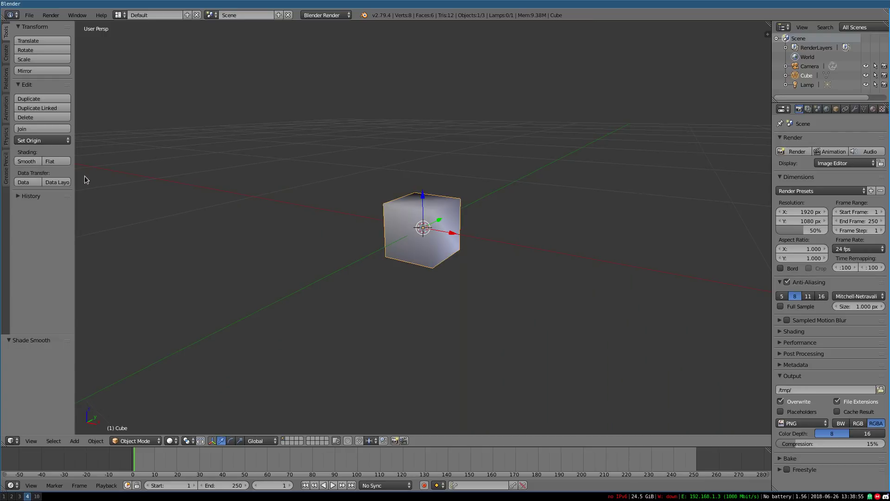
middle_click_drag(85, 179, 444, 237)
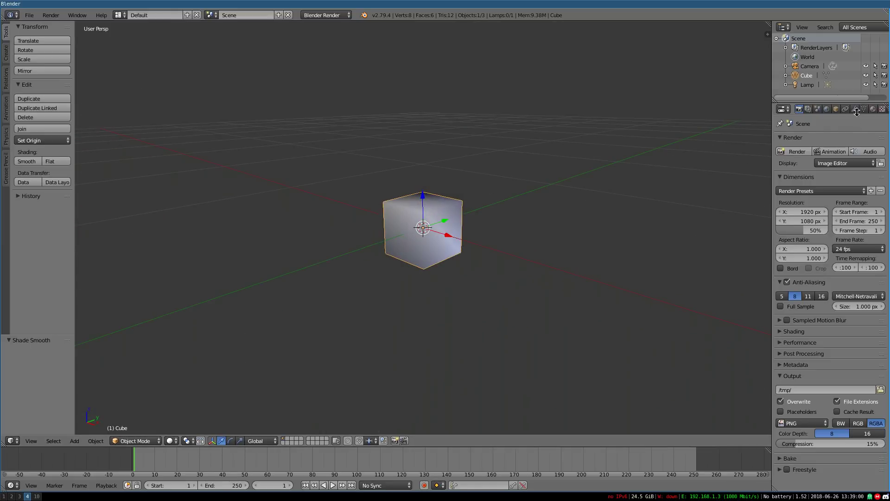
Add a Subdivision Surface modifier to the cube and set its view subdivisions to 6.
left_click(873, 108)
left_click(855, 108)
left_click(835, 140)
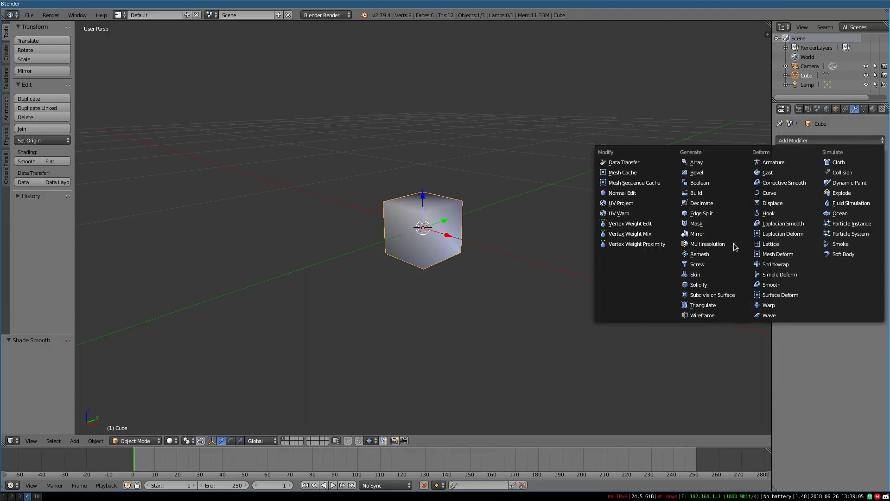
left_click(720, 296)
left_click_drag(802, 201, 830, 201)
middle_click_drag(445, 195, 403, 248)
scroll(519, 254, "up", 6)
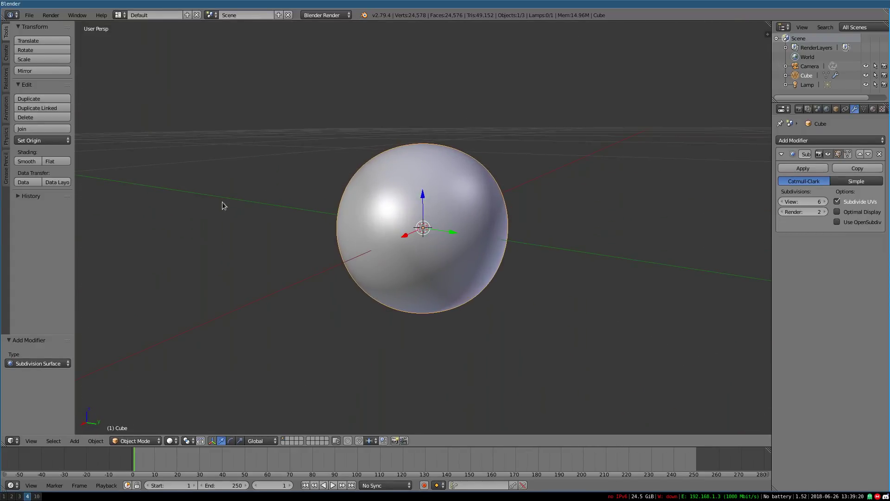
Compare flat and smooth shading on the subdivided cube, with the modifier's view subdivisions lowered to 4.
left_click(51, 161)
middle_click_drag(304, 210, 334, 217)
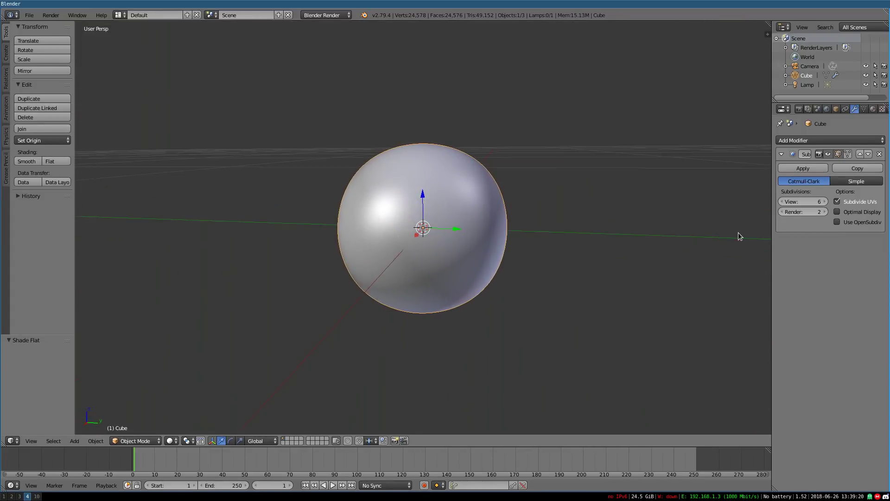
left_click(782, 201)
left_click(782, 201)
middle_click_drag(569, 233, 543, 241)
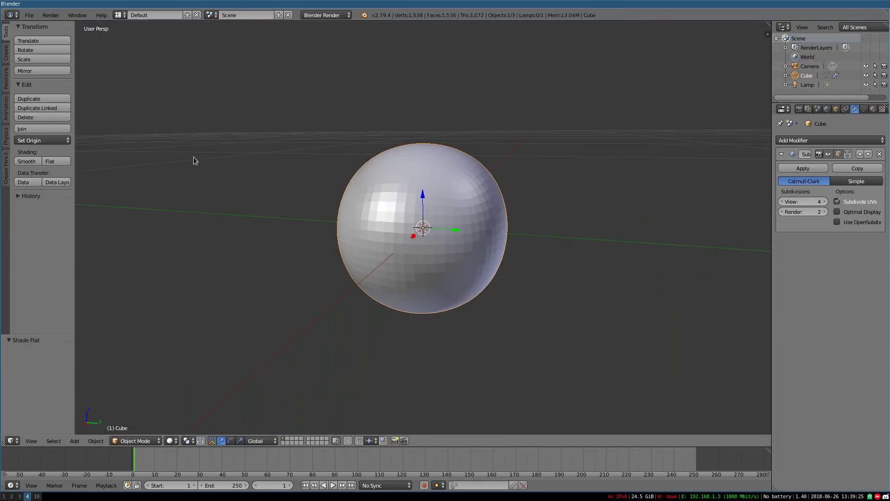
left_click(27, 160)
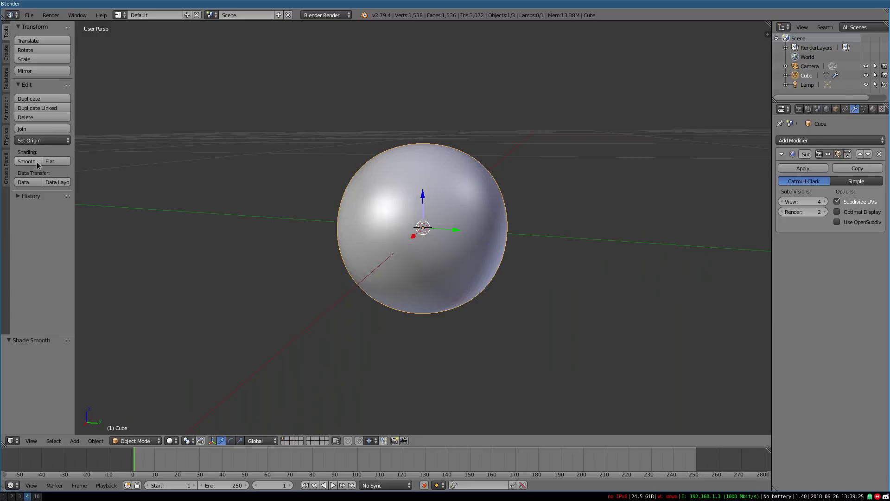
mouse_move(464, 218)
middle_mouse_down()
mouse_move(473, 209)
mouse_move(342, 189)
mouse_move(346, 217)
middle_mouse_up()
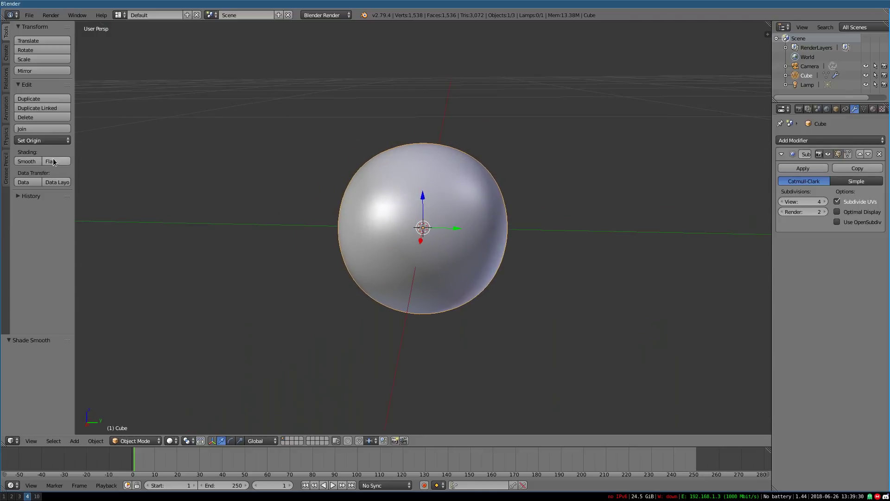
Apply flat shading to the cube and remove its Subdivision Surface modifier.
left_click(49, 161)
middle_click_drag(279, 208, 483, 235)
left_click(879, 153)
scroll(508, 217, "down", 4)
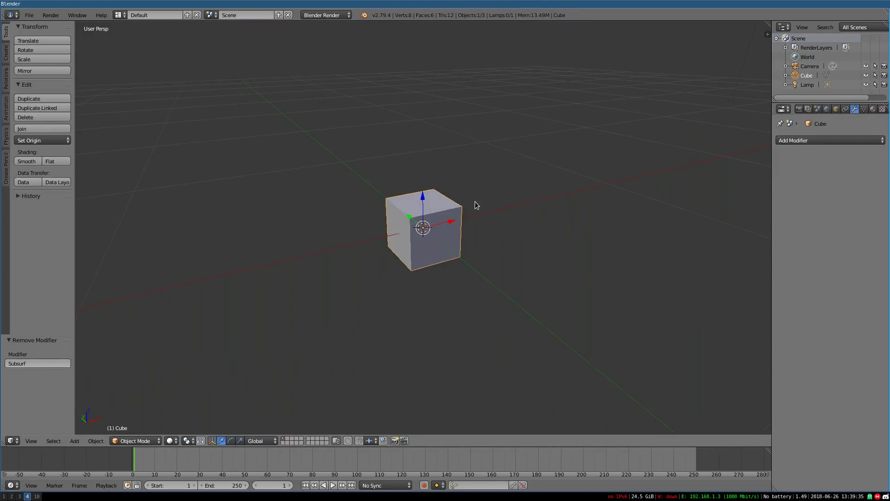
middle_click_drag(280, 190, 336, 191)
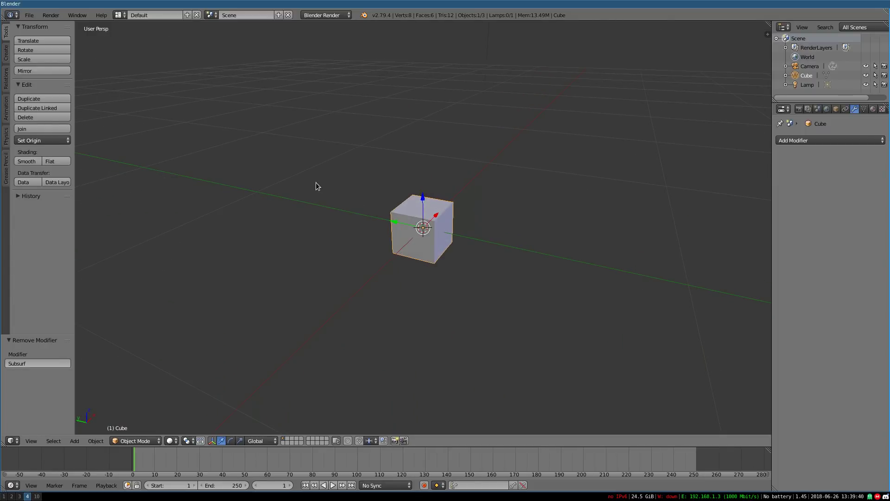
Start a Wavefront OBJ export of the cube to the home folder and name the file tinycube.obj.
left_click(29, 15)
mouse_move(79, 202)
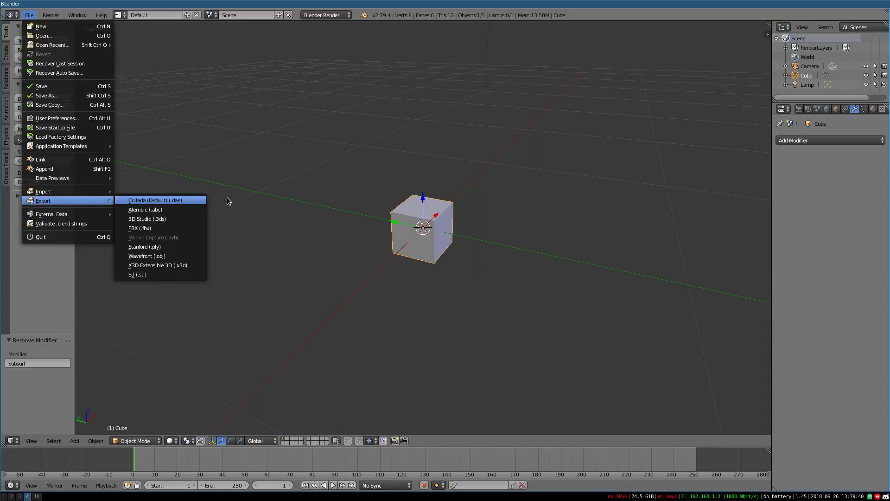
left_click(158, 261)
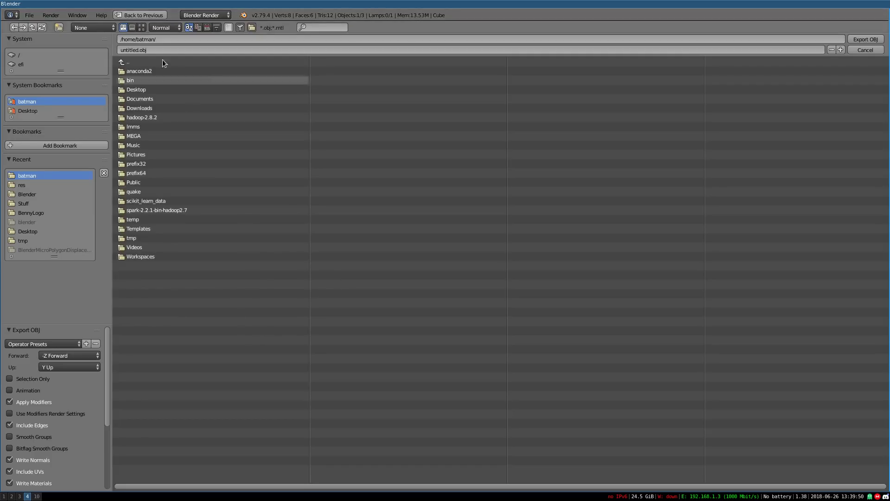
left_click(135, 50)
left_click_drag(135, 50, 109, 50)
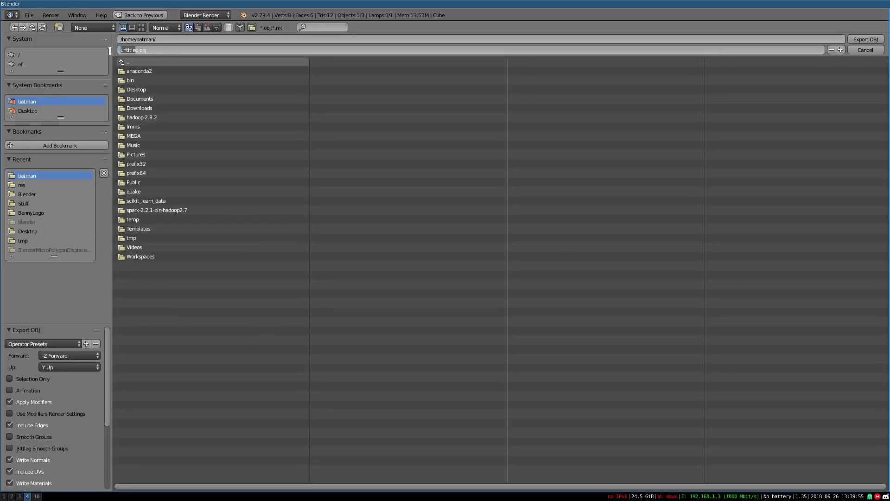
type("tinu")
type("ycube")
Enable Triangulate Faces in the OBJ export options, check the remaining options, and export the file.
left_click(107, 354)
left_click_drag(105, 374, 109, 431)
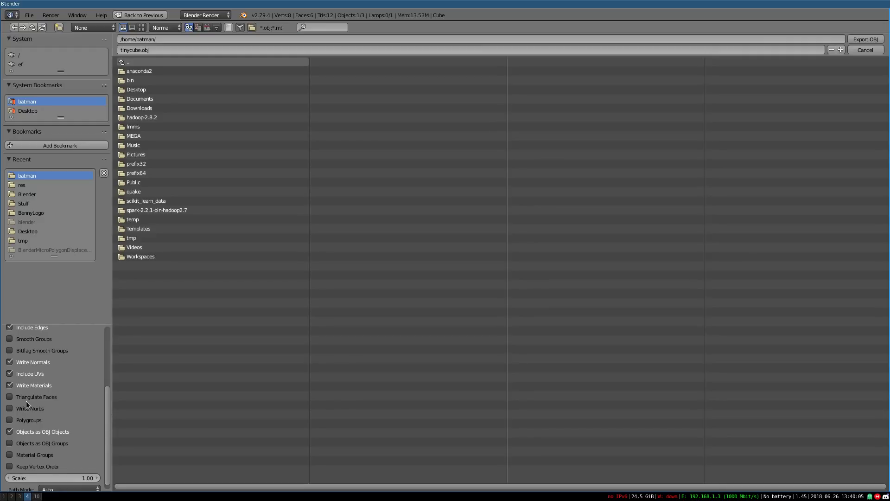
left_click(10, 398)
left_click(10, 398)
scroll(82, 414, "down", 2)
left_click(11, 392)
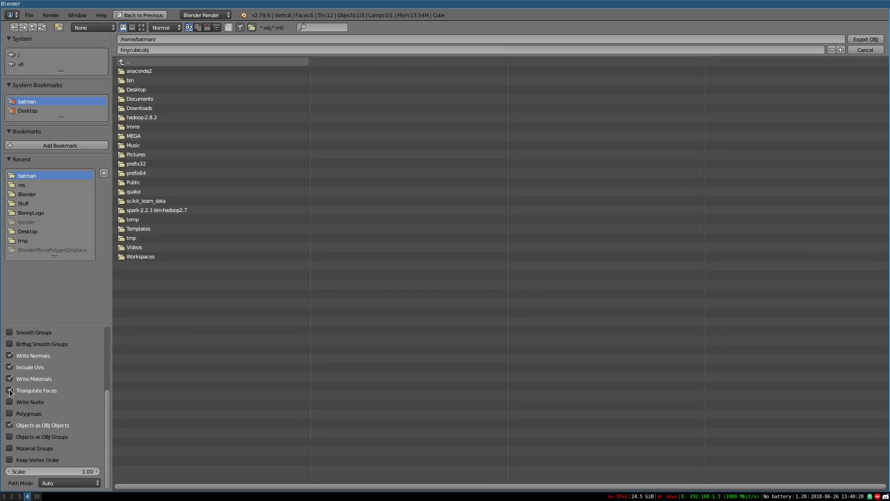
scroll(88, 416, "up", 4)
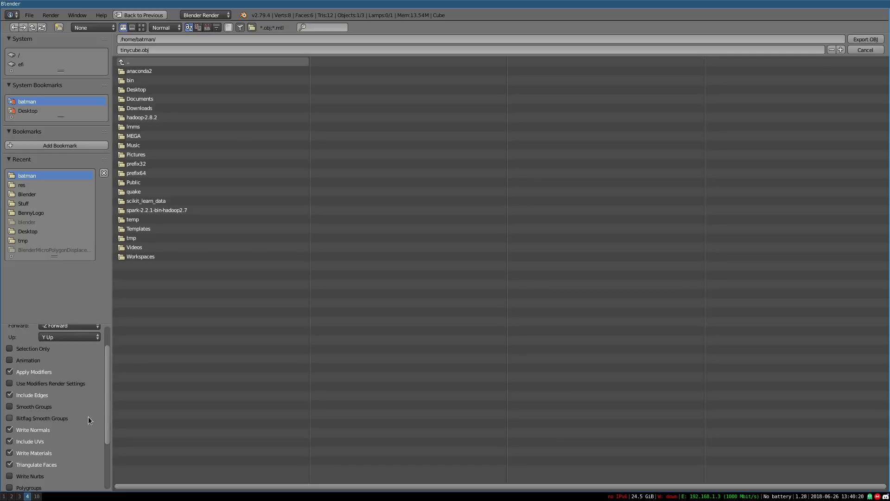
scroll(93, 420, "up", 2)
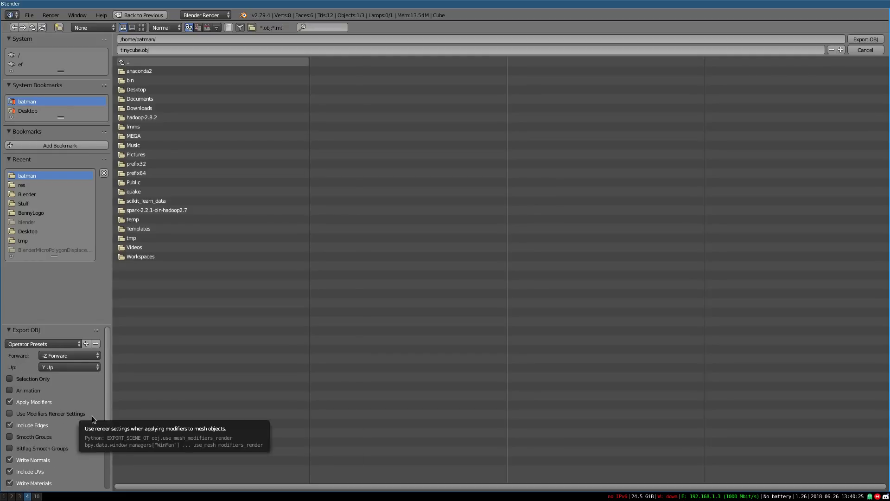
scroll(91, 415, "down", 2)
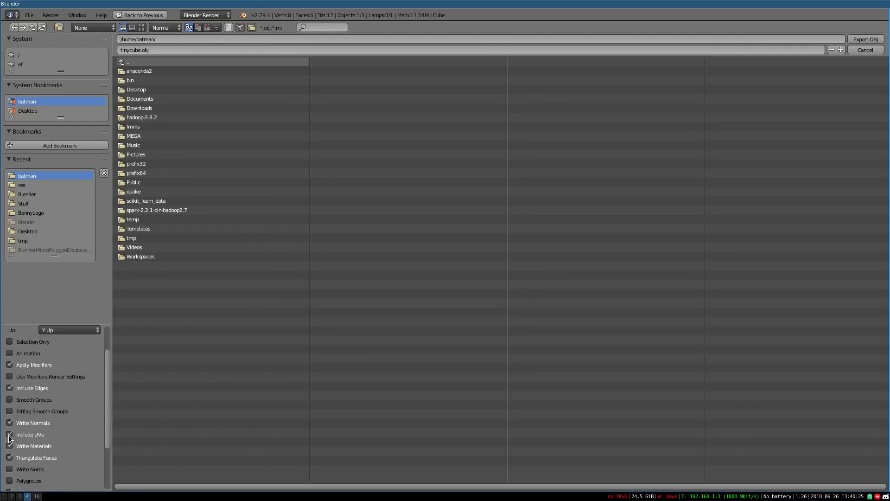
scroll(90, 434, "down", 3)
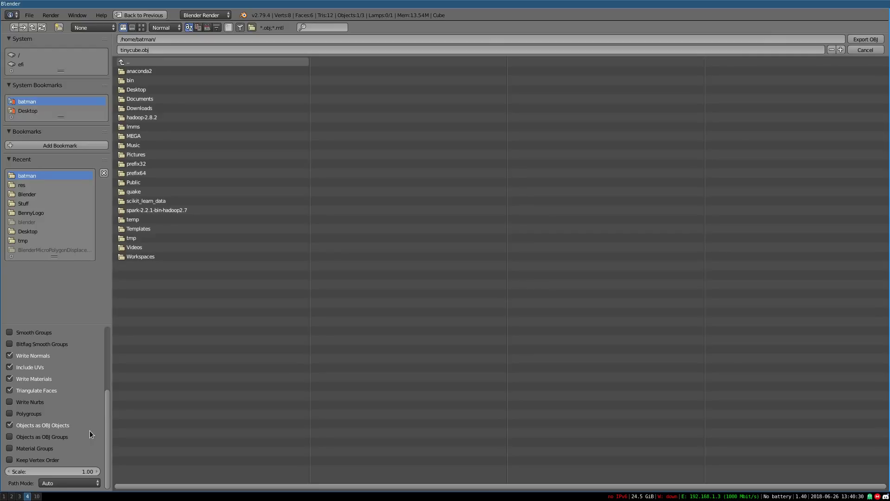
left_click(863, 50)
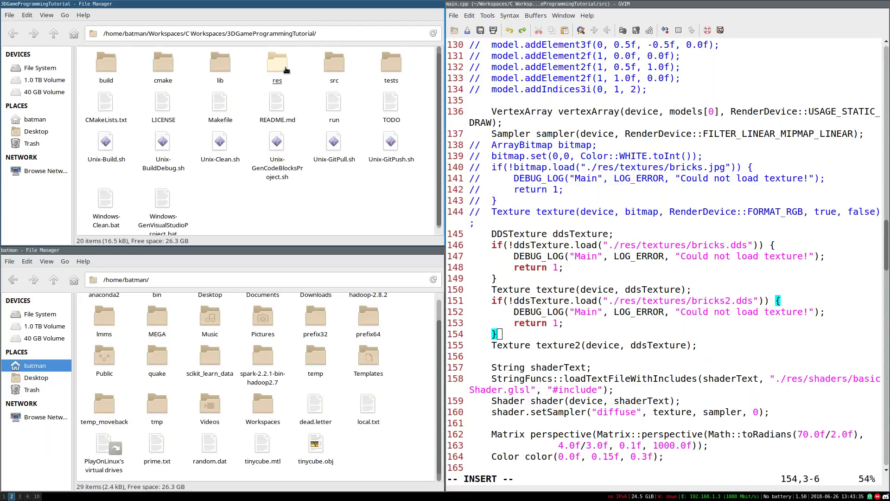
Switch to the file manager and inspect the res folders in the 3DGameProgrammingTutorial root and its build folder.
left_click_drag(286, 70, 110, 62)
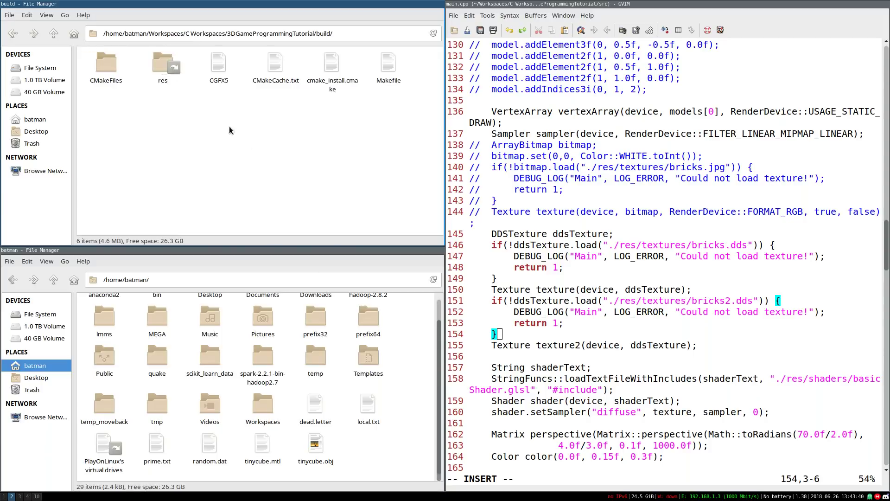
key("alt+Up")
left_click(361, 200)
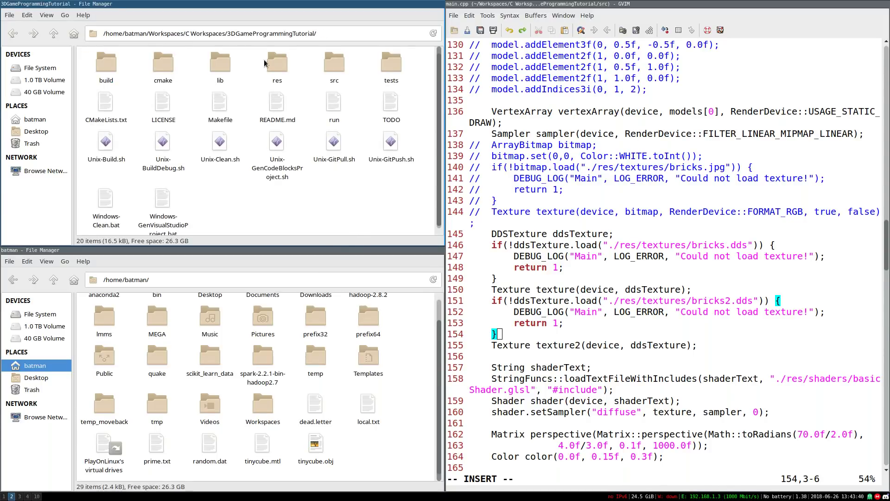
double_click(106, 62)
double_click(162, 63)
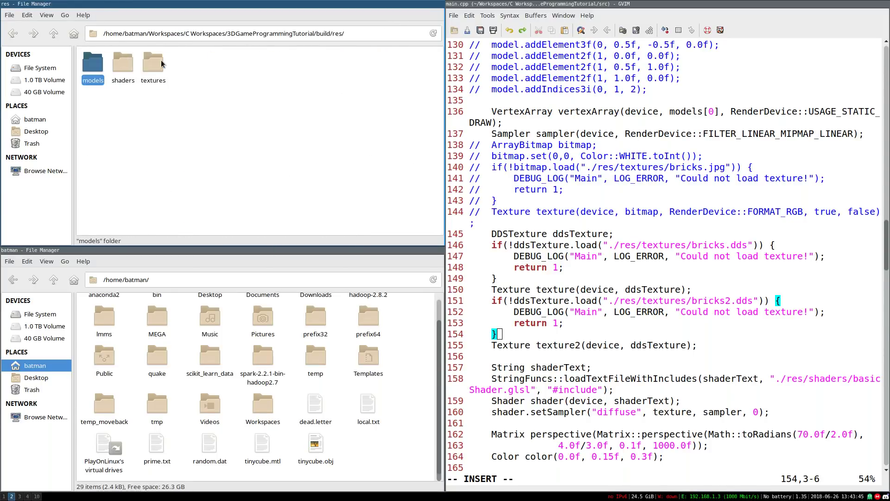
key("alt+Up")
key("alt+Up")
key("Right")
key("Right")
key("Right")
key("Return")
key("alt+Up")
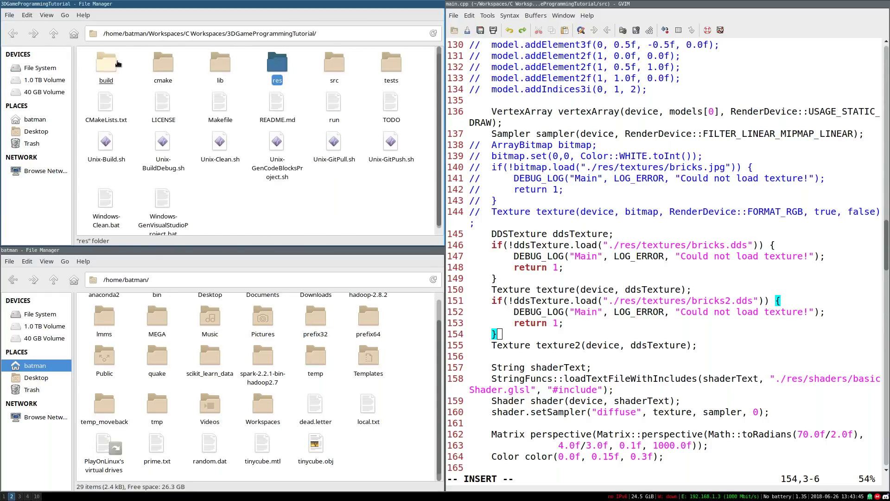
Move tinycube.mtl and tinycube.obj from the home folder into the project's build/res/models folder.
double_click(118, 64)
double_click(165, 61)
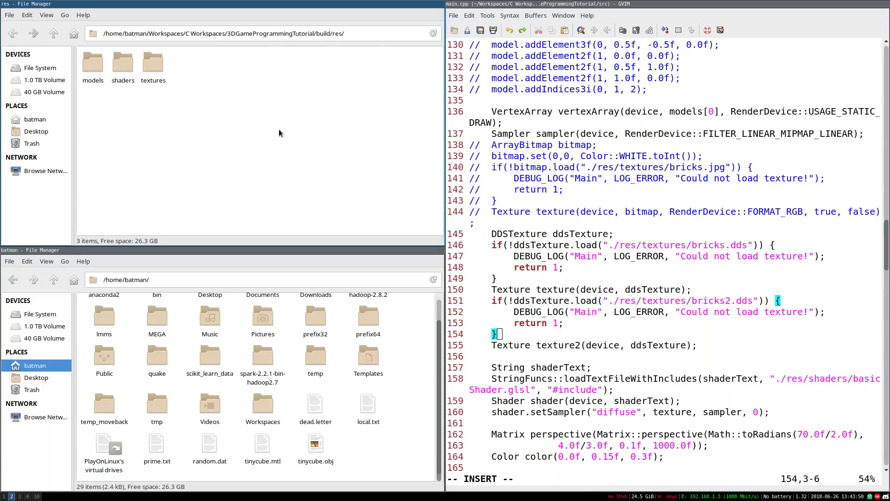
double_click(98, 65)
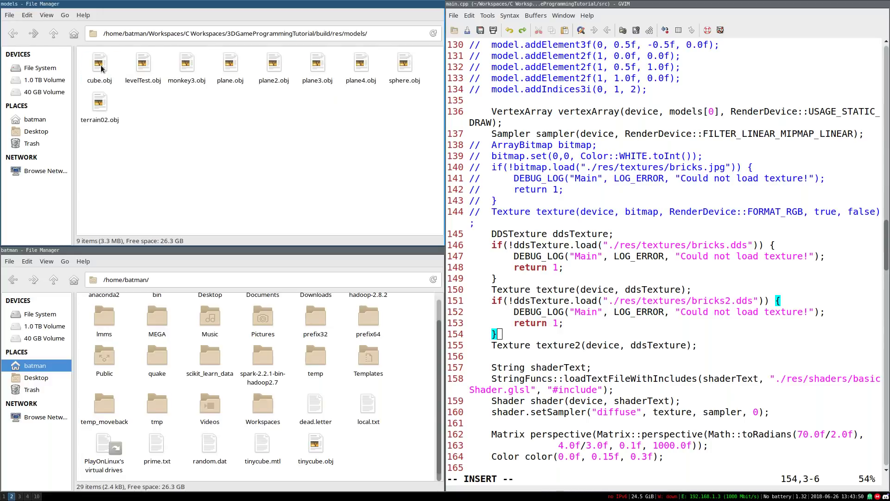
left_click_drag(362, 443, 265, 452)
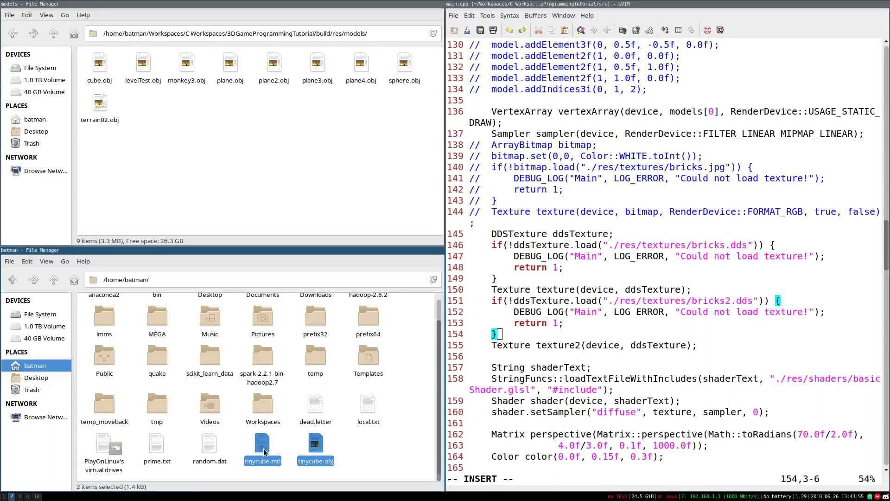
key("ctrl+x")
left_click(254, 202)
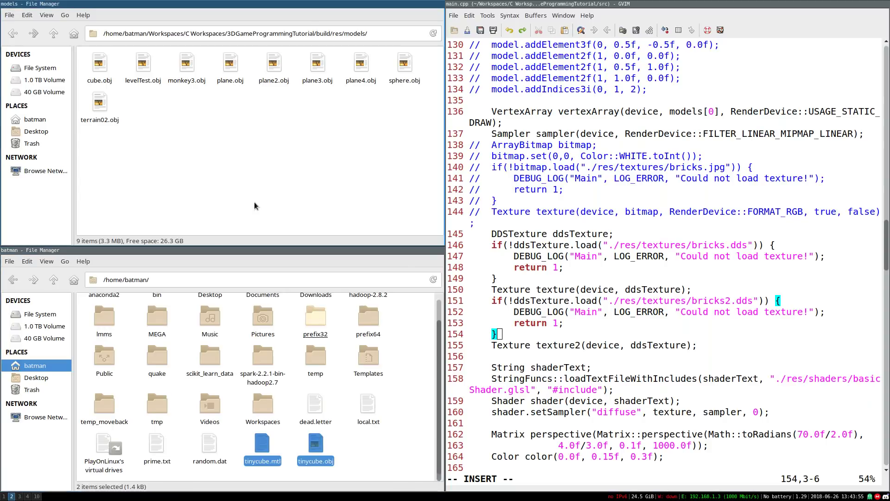
key("ctrl+v")
left_click(289, 437)
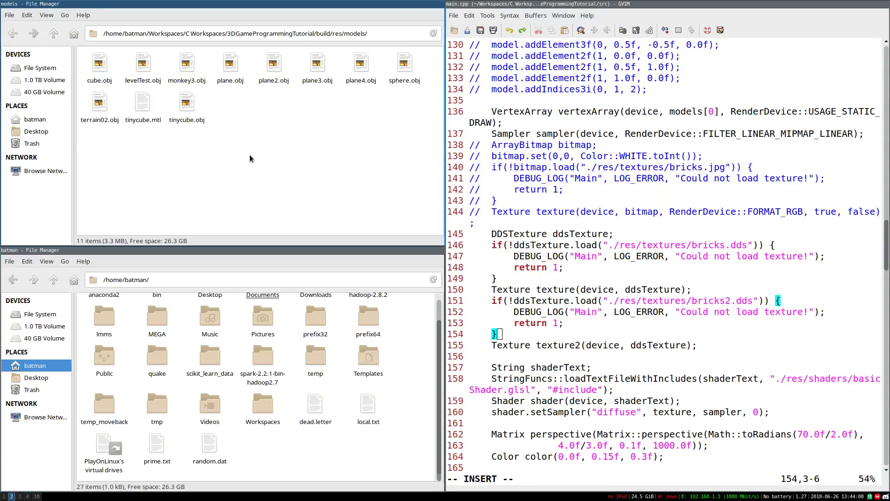
left_click_drag(157, 184, 140, 97)
key("alt+Up")
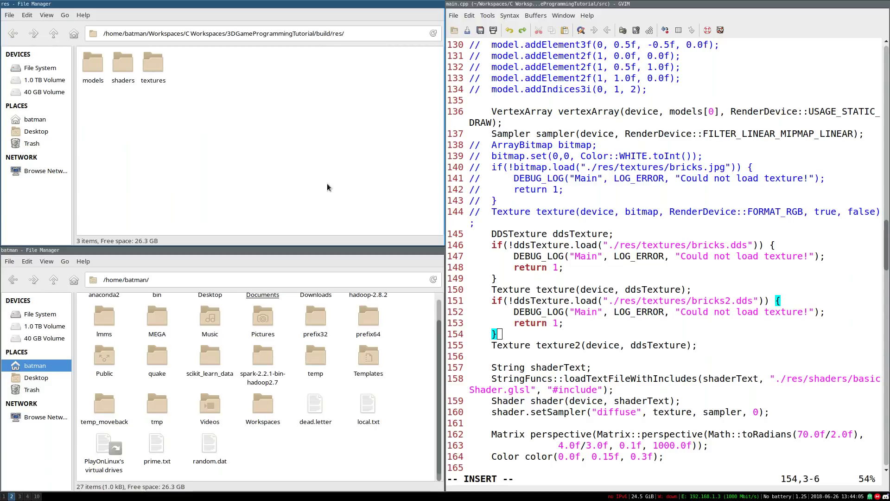
left_click_drag(235, 160, 197, 126)
left_click(95, 69)
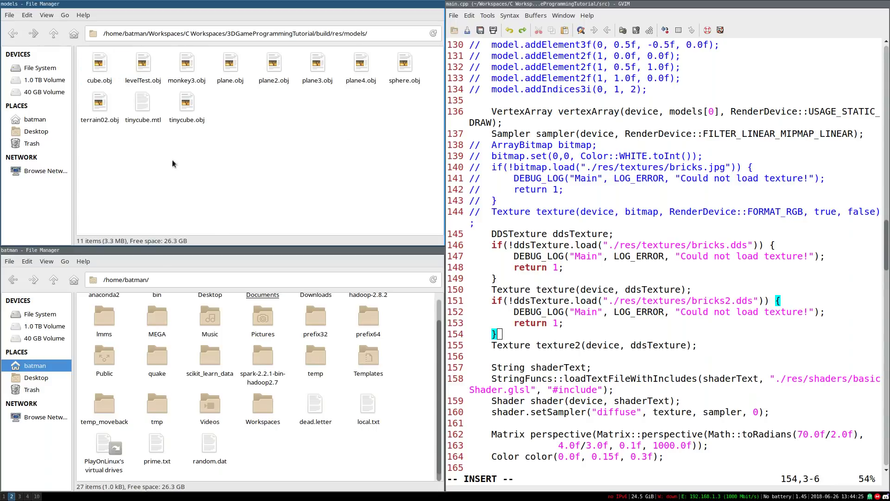
Delete tinycube.mtl from the models folder and return to the 3DGameProgrammingTutorial root folder.
left_click_drag(133, 129, 145, 109)
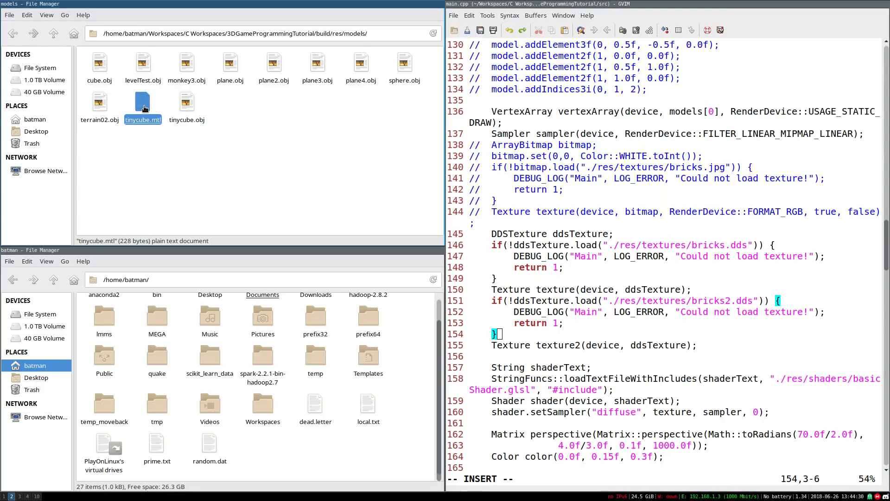
key("Delete")
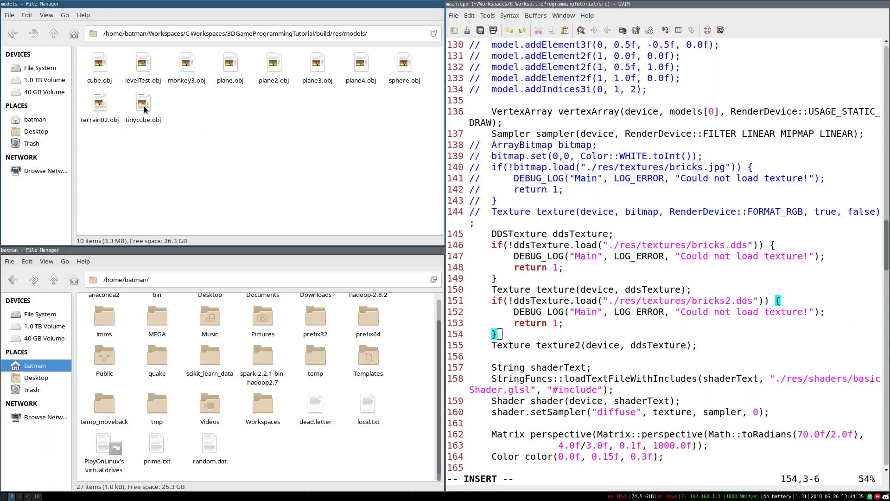
left_click(142, 118)
left_click(235, 123)
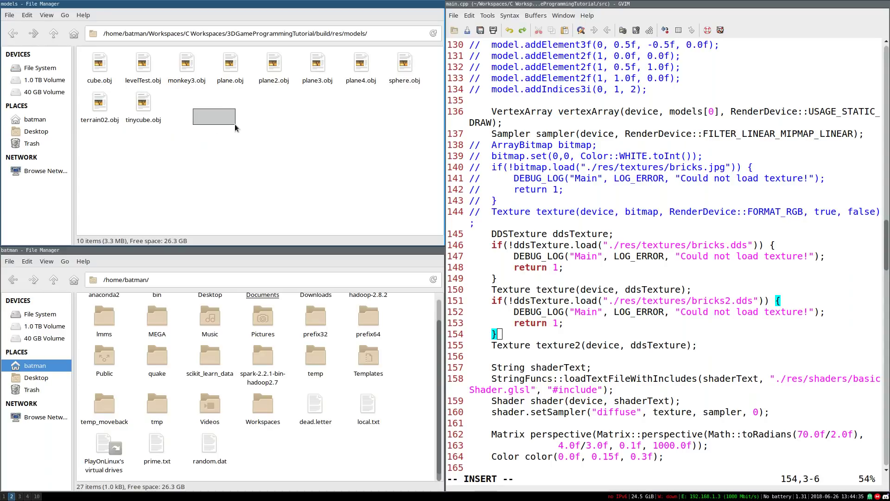
key("BackSpace")
key("BackSpace")
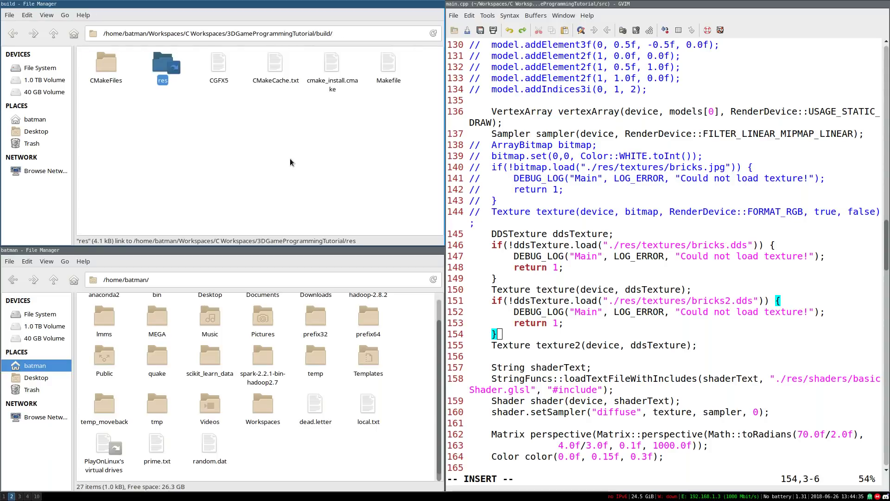
key("BackSpace")
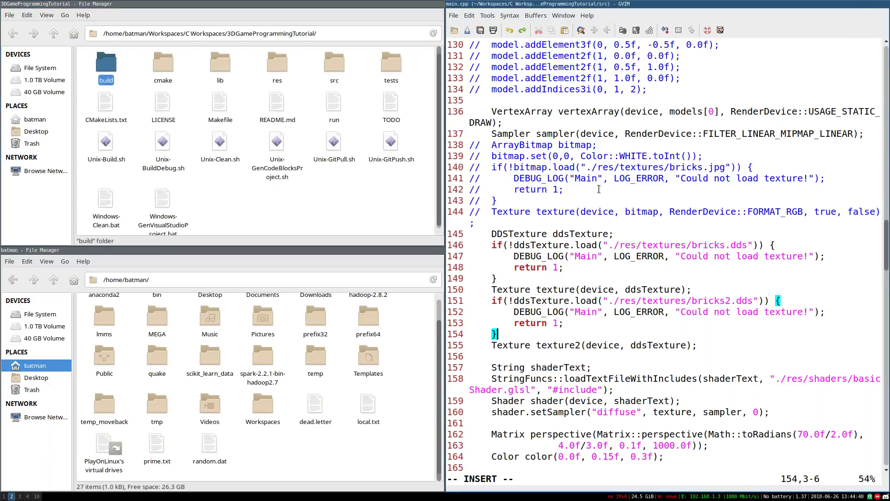
Switch to main.cpp in GVIM, leave insert mode, and save the file.
left_click(598, 189)
key("Escape")
type(":w")
key("Return")
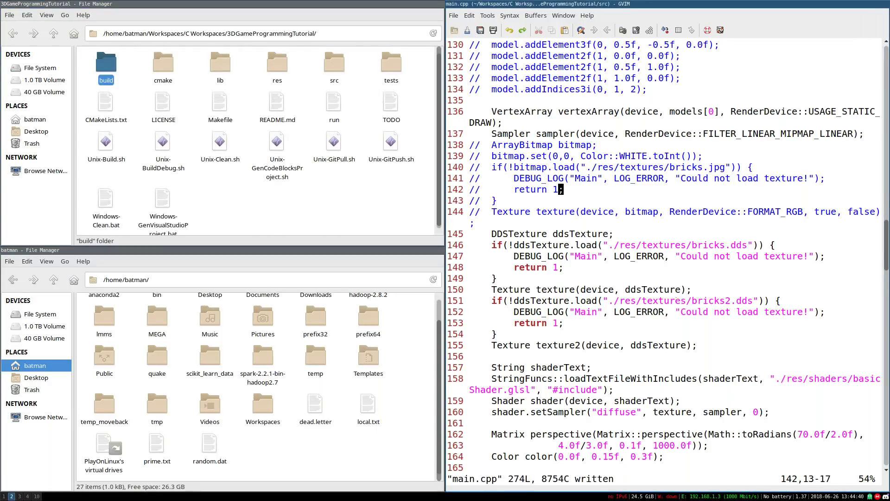
Duplicate the ModelLoader::loadModels call for monkey3.obj directly below the original in runApp.
scroll(617, 280, "up", 5)
scroll(618, 283, "up", 2)
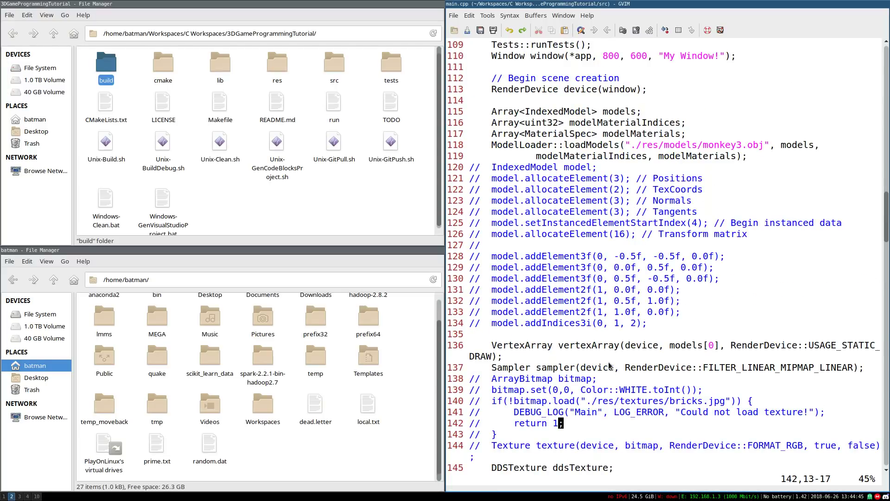
scroll(612, 369, "up", 5)
left_click_drag(494, 334, 493, 301)
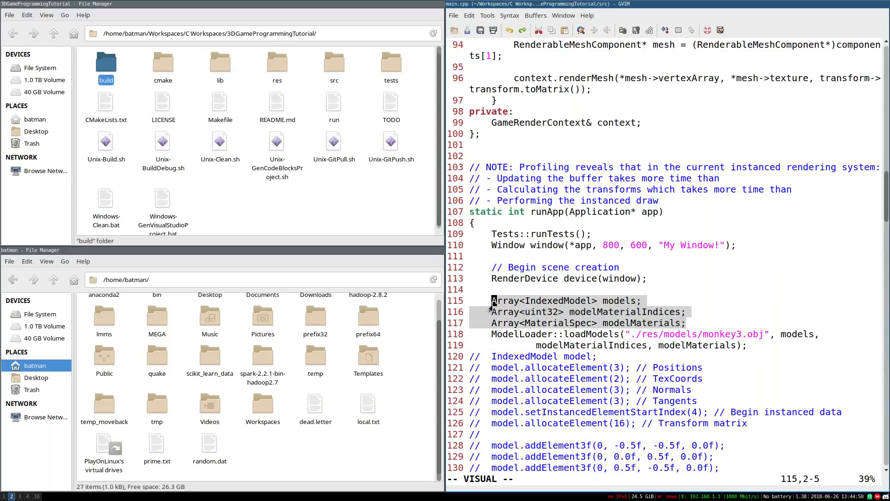
left_click(538, 311)
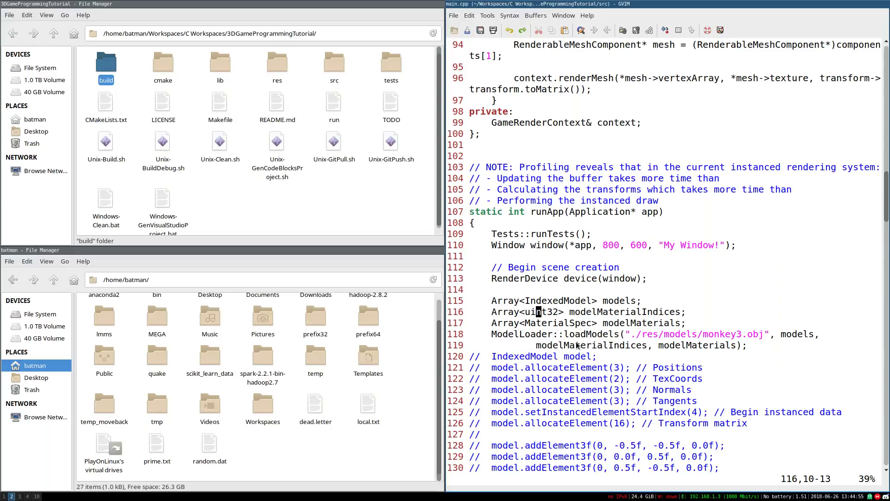
left_click(501, 334)
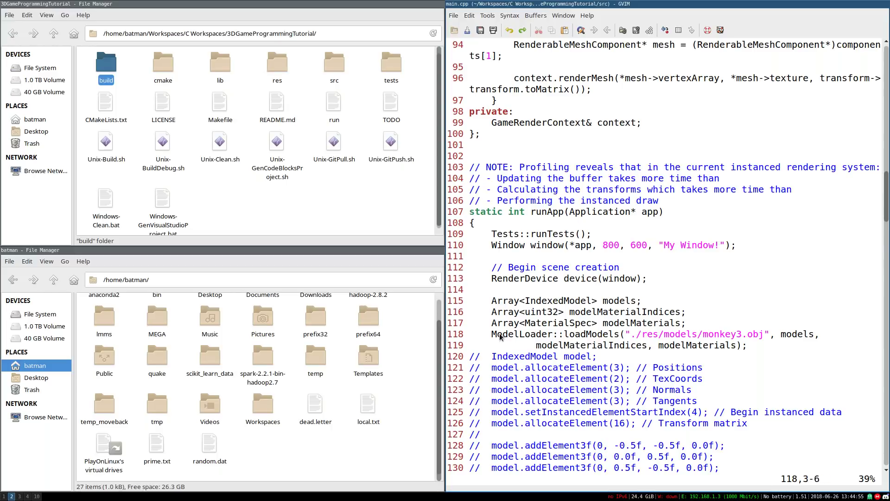
key("i")
left_click_drag(492, 334, 741, 348)
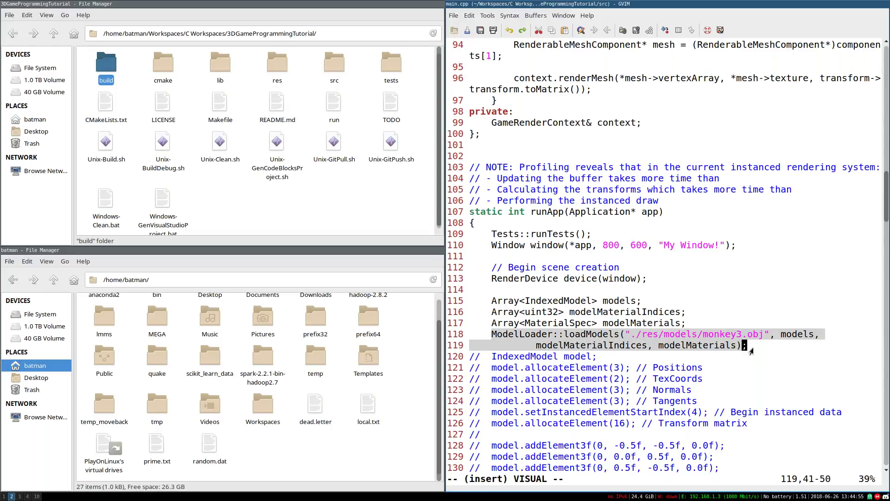
left_click(753, 346)
key("Return")
key("Escape")
key("i")
middle_click(755, 346)
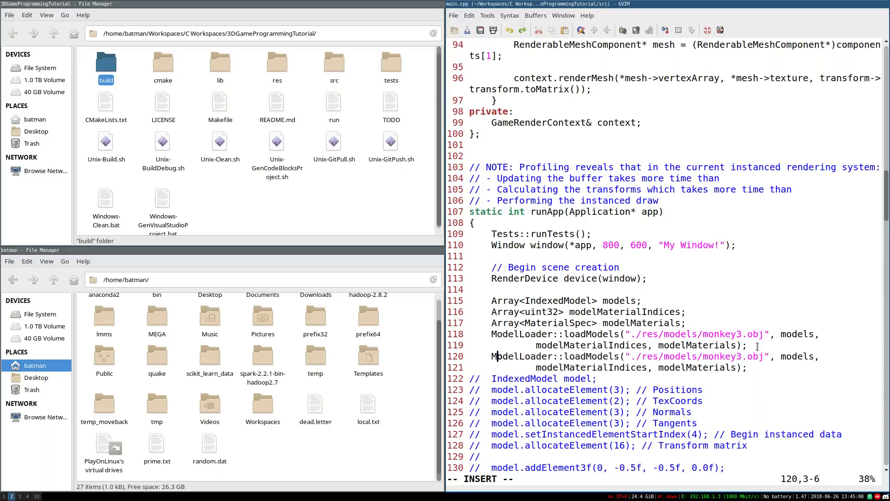
Change the model file in the duplicated loadModels call to tinycube.obj and save main.cpp.
double_click(722, 356)
type("tinycube")
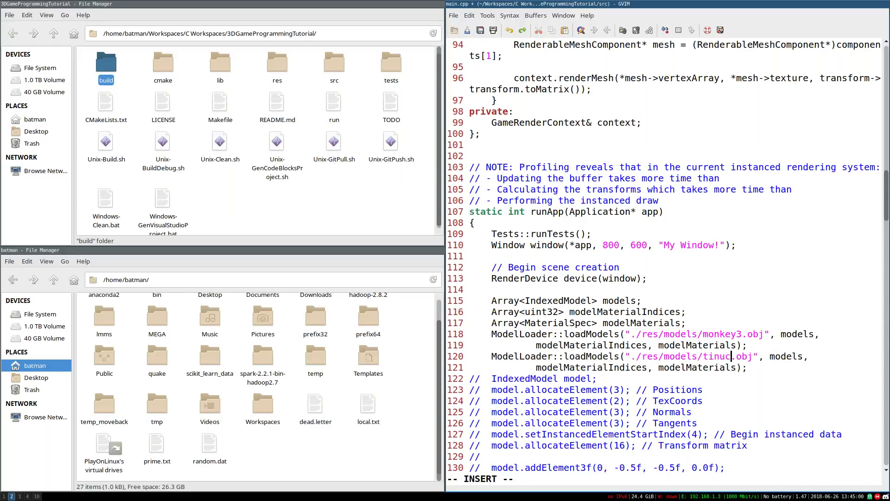
key("Escape")
type(":w")
key("Return")
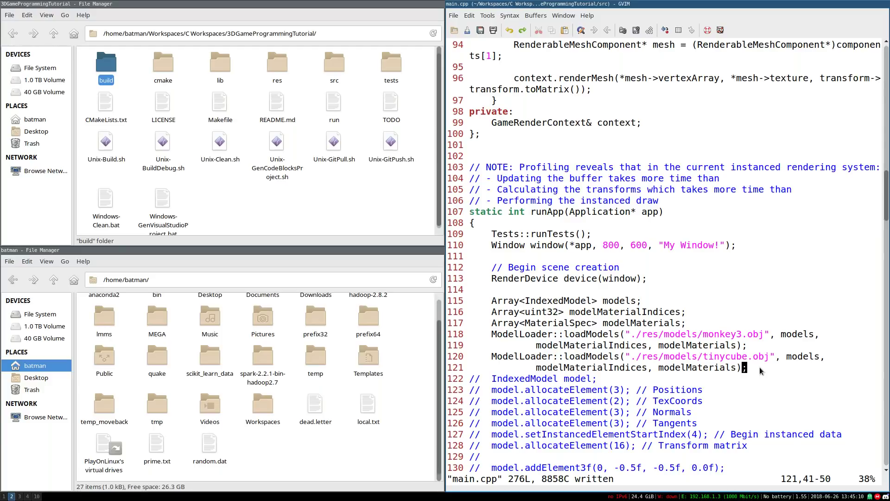
Examine the models array declaration and the vertexArray declaration that uses it.
scroll(759, 367, "down", 3)
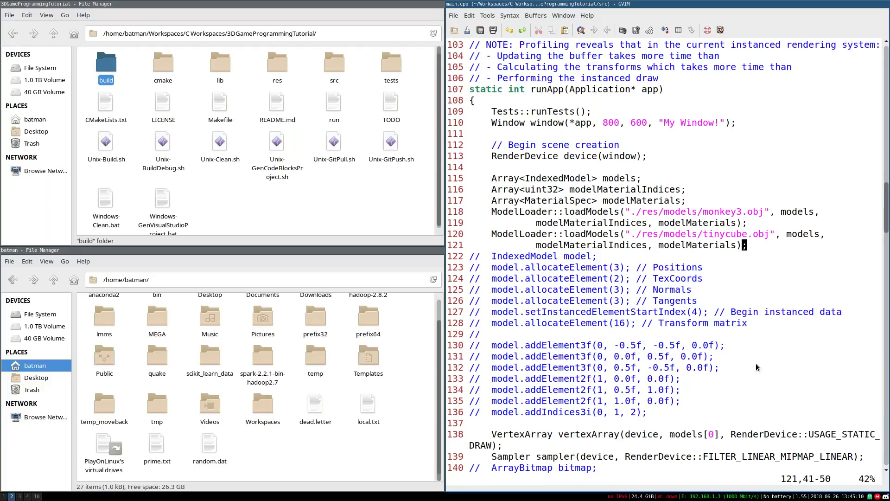
left_click_drag(604, 179, 631, 181)
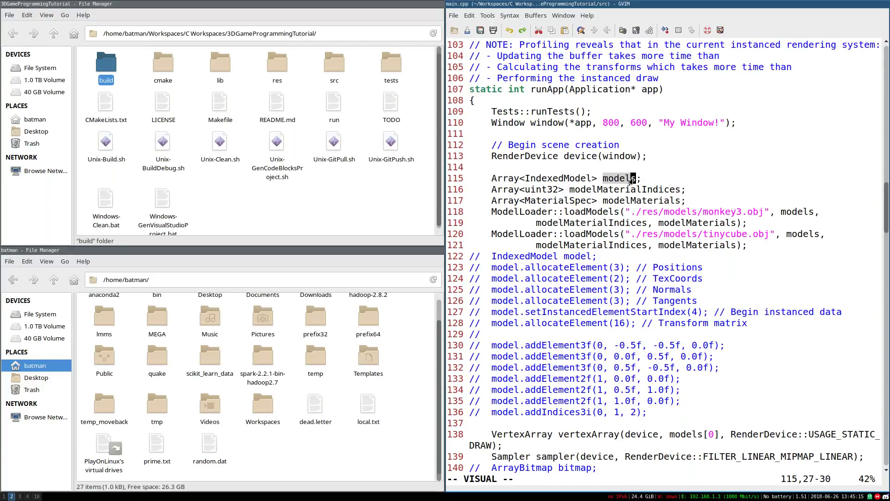
key("Escape")
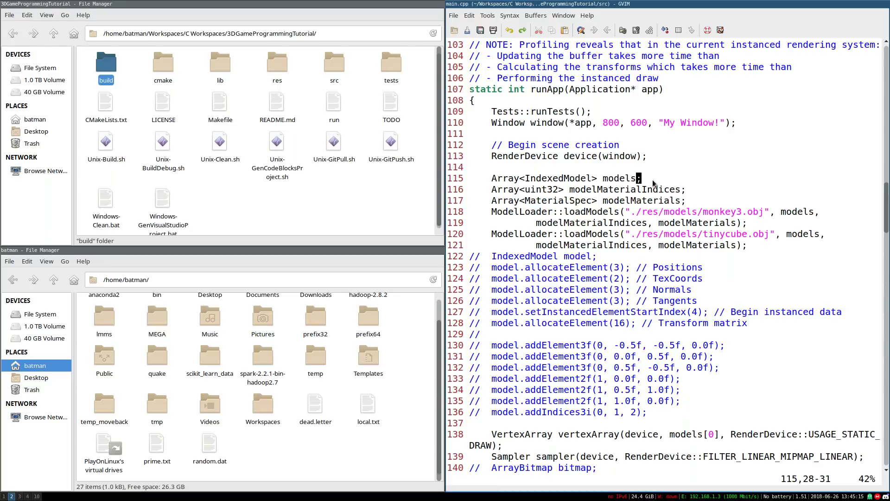
key("l")
left_click_drag(601, 182, 633, 181)
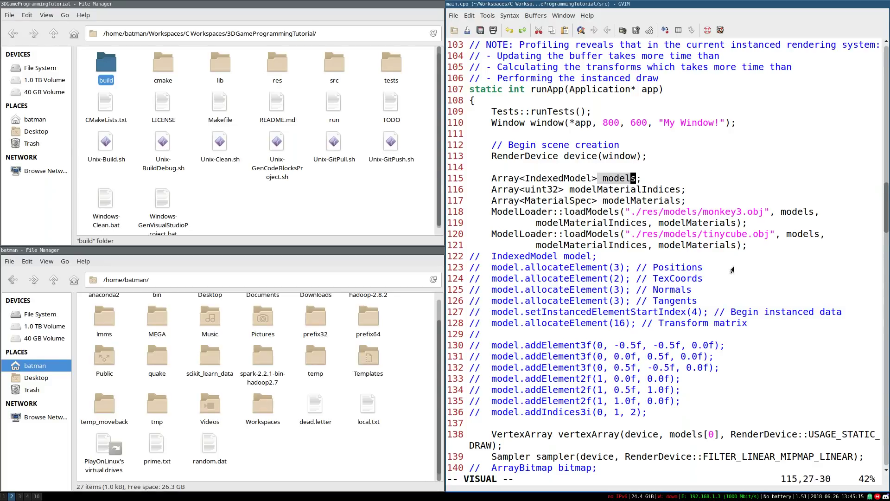
scroll(724, 315, "down", 1)
scroll(724, 315, "down", 2)
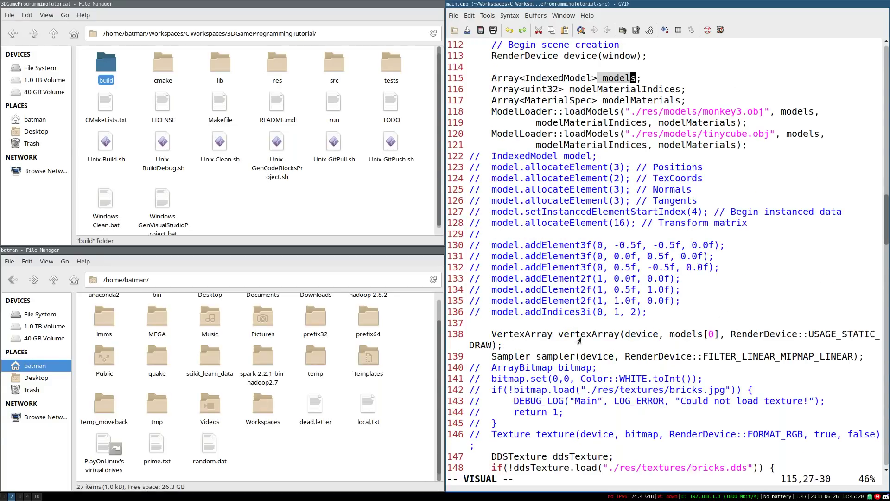
left_click_drag(490, 335, 499, 346)
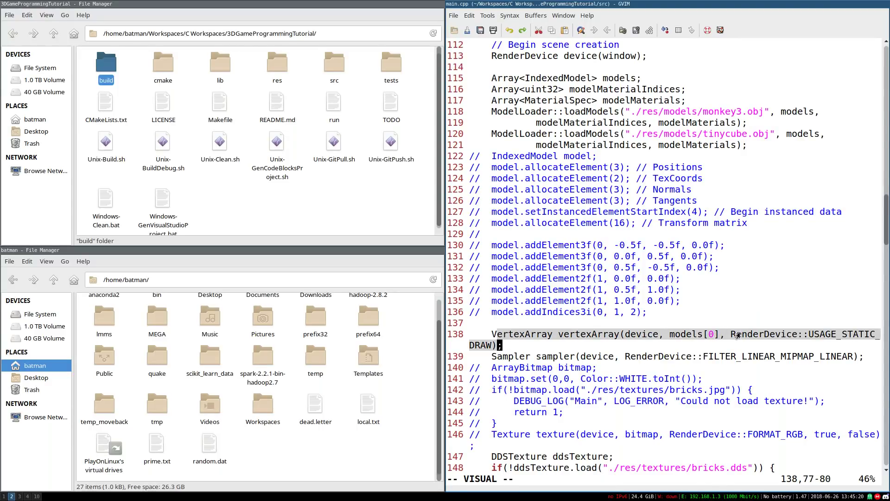
left_click(575, 334)
Duplicate the VertexArray vertexArray declaration on a new line directly below it.
key("i")
left_click(492, 333)
left_click_drag(493, 334, 521, 345)
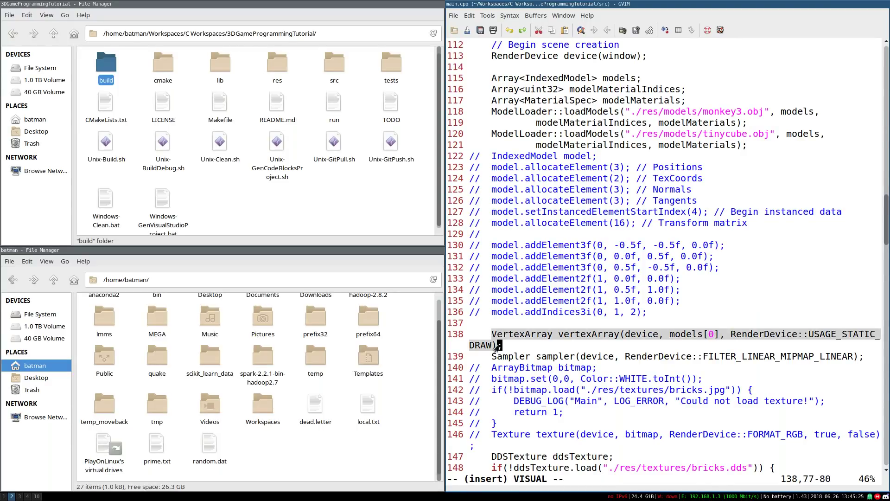
left_click(521, 345)
key("Return")
type("VertexArray vertexArray(device, models[0], RenderDevice::USAGE_STATIC_DRAW);")
Rename the duplicated vertex array to vertexArray2 and save the file.
left_click(617, 357)
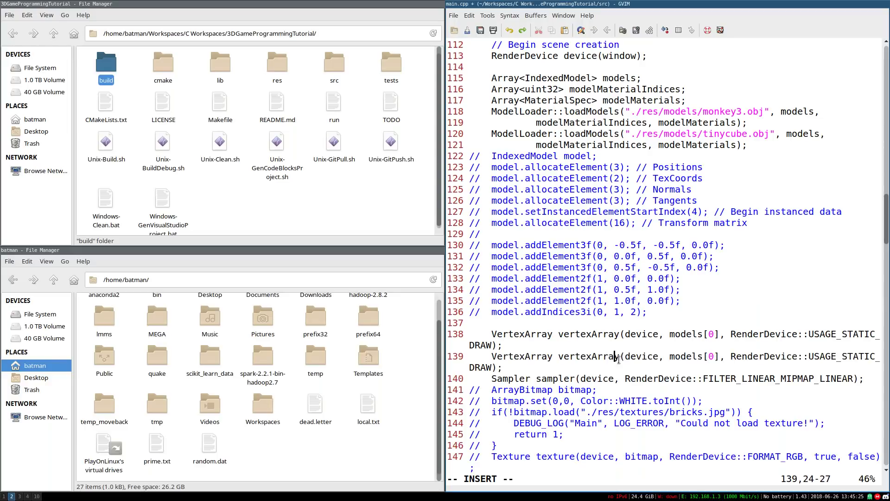
key("Right")
type("2")
key("Escape")
type(":w")
key("Return")
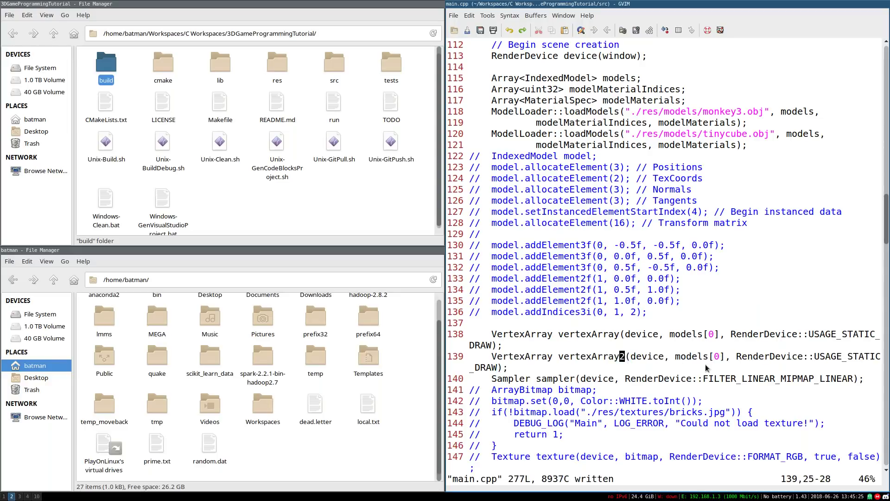
Make vertexArray2 use models[1] instead of the first model and save the file.
left_click(714, 357)
key("a")
key("BackSpace")
type("1")
key("Escape")
type(":w")
key("Return")
left_click_drag(493, 133, 744, 145)
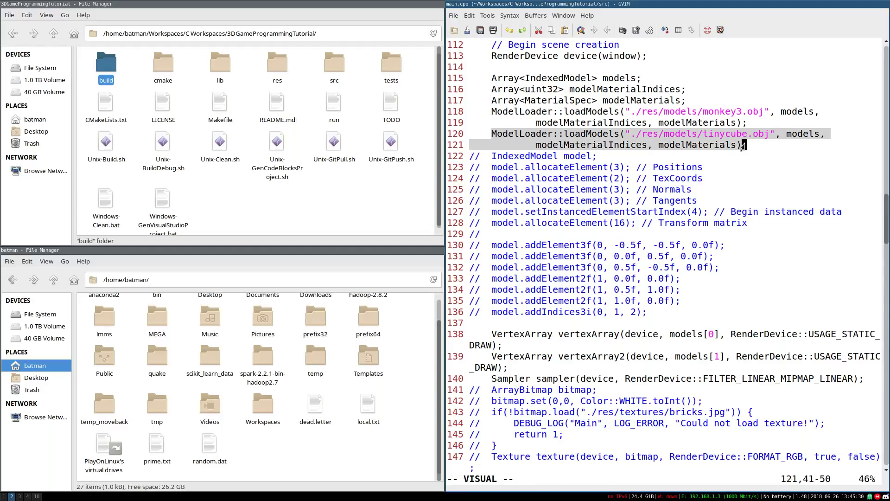
left_click(753, 358)
middle_click(753, 362)
type("u")
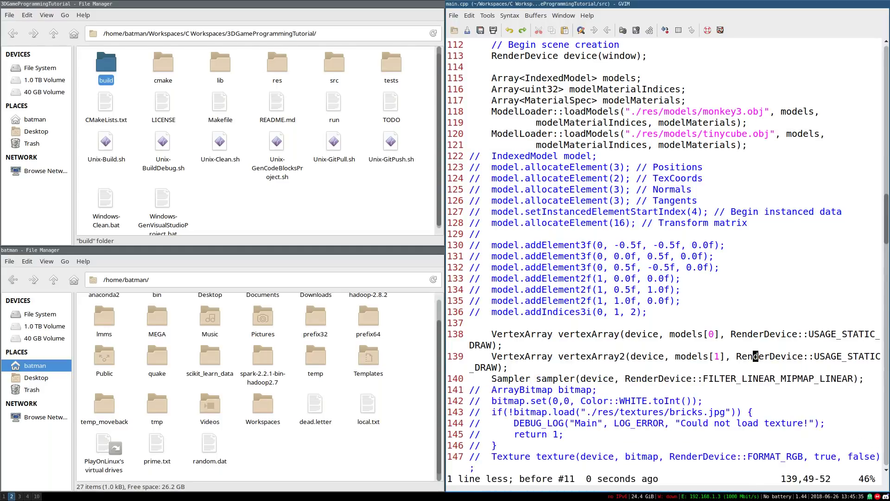
type(":w")
key("Return")
key("dollar")
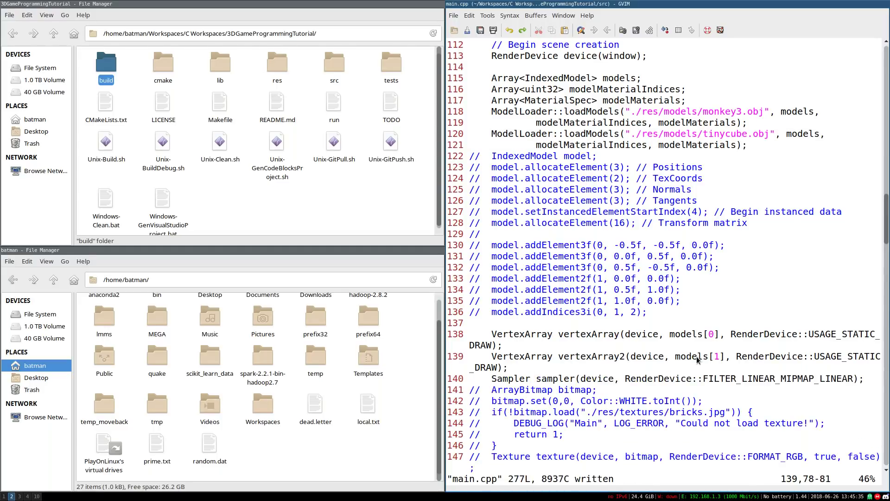
Review the vertexArray and vertexArray2 declarations, focusing on the vertexArray2 name.
left_click(626, 357)
left_click_drag(626, 358, 615, 335)
key("y")
key("dollar")
type(":w")
key("Return")
left_click_drag(560, 357, 622, 357)
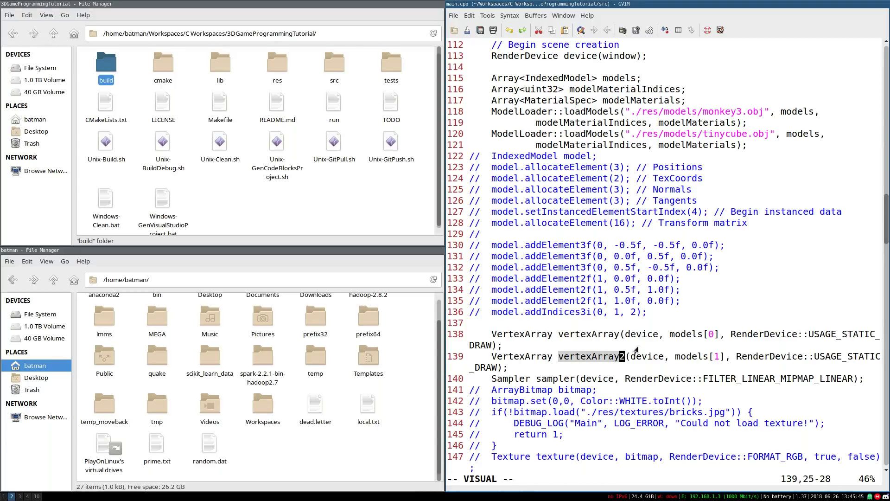
left_click(638, 345)
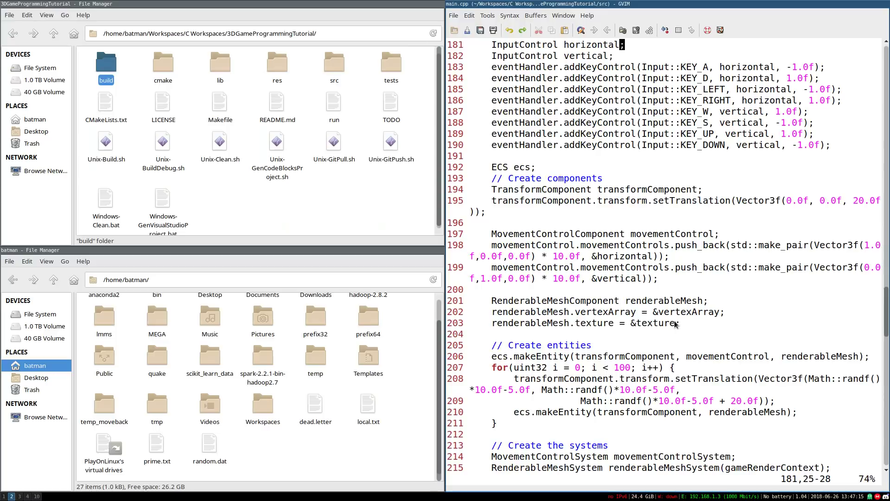
Start a new statement with "renderableMesh." after the ecs.makeEntity call inside the 100-iteration entity loop.
left_click(491, 290)
key("i")
triple_click(664, 300)
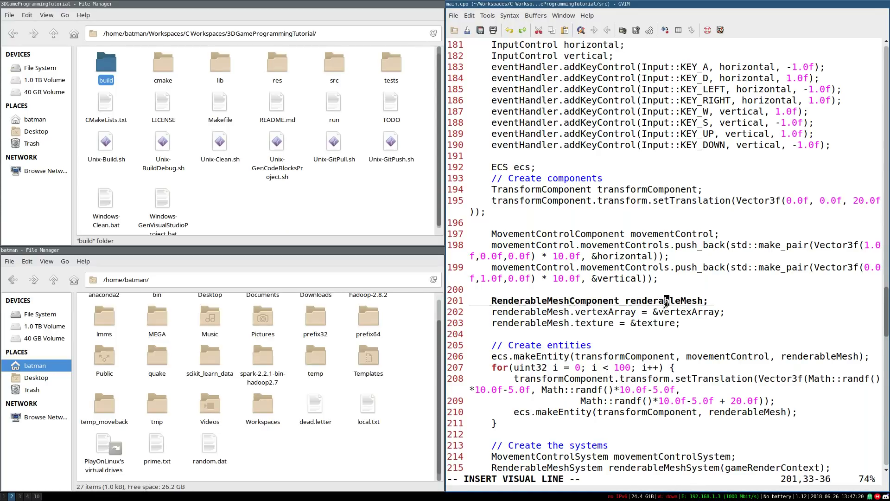
left_click(664, 301)
double_click(654, 300)
key("ctrl+c")
key("Escape")
left_click(804, 413)
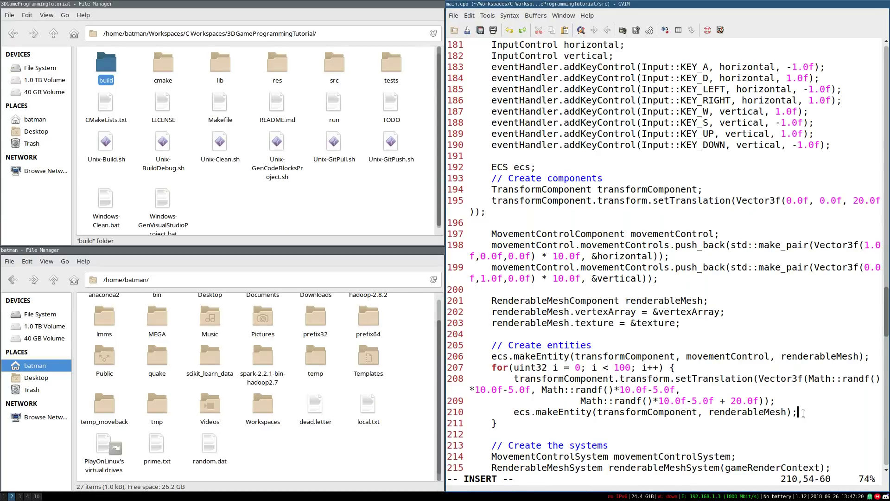
key("Return")
key("shift+Insert")
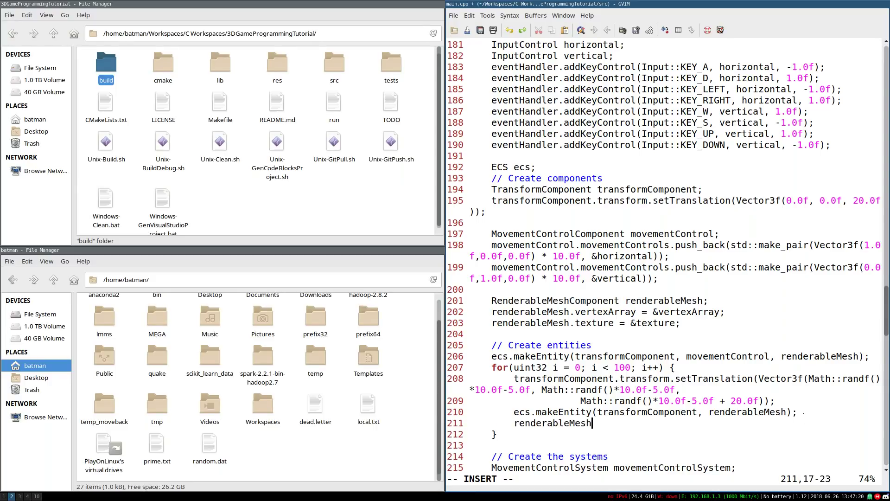
type(".")
Complete the loop's new line as renderableMesh.vertexArray = &vertexArray2 and save the file.
left_click_drag(492, 312, 636, 312)
key("ctrl+c")
left_click(492, 312)
double_click(540, 422)
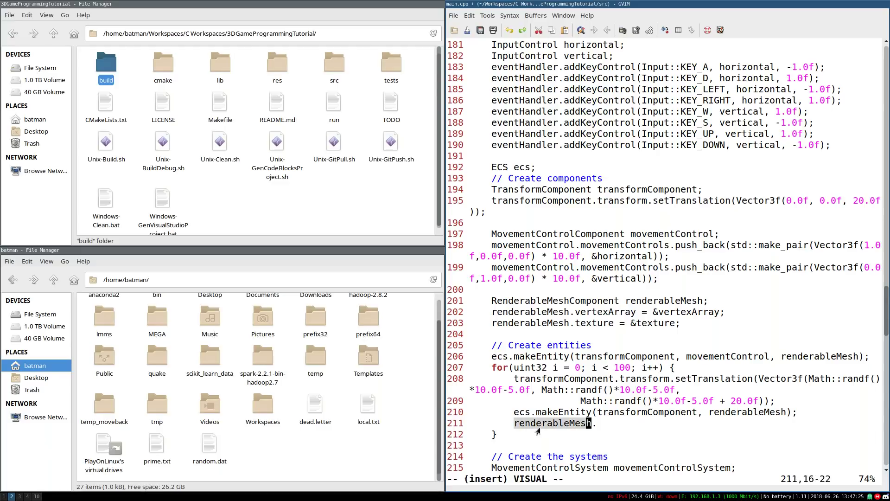
key("shift+Insert")
type("=")
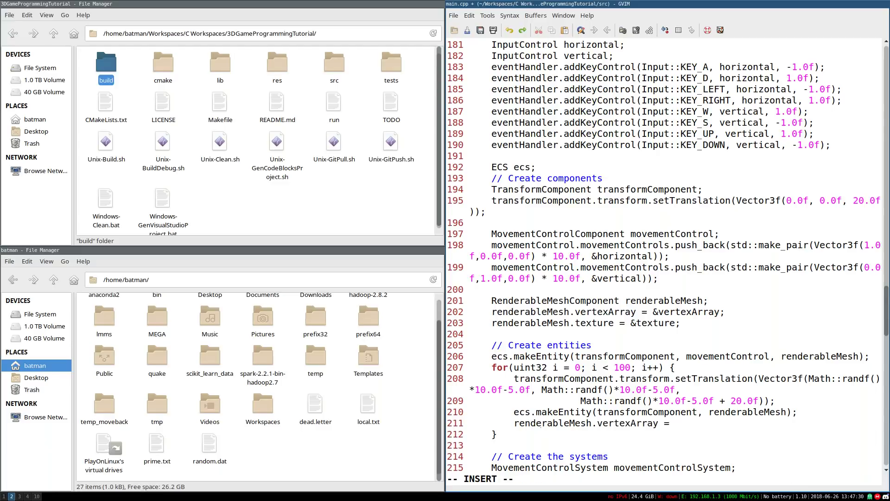
key("ctrl+s")
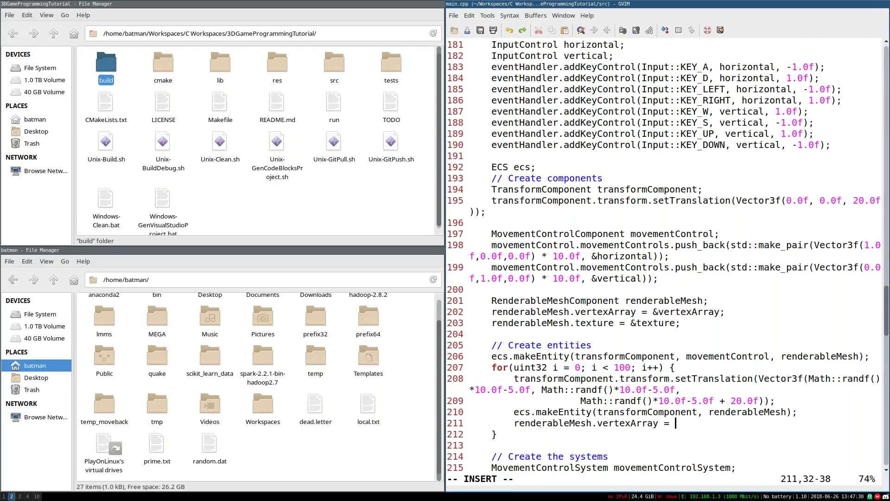
type("&")
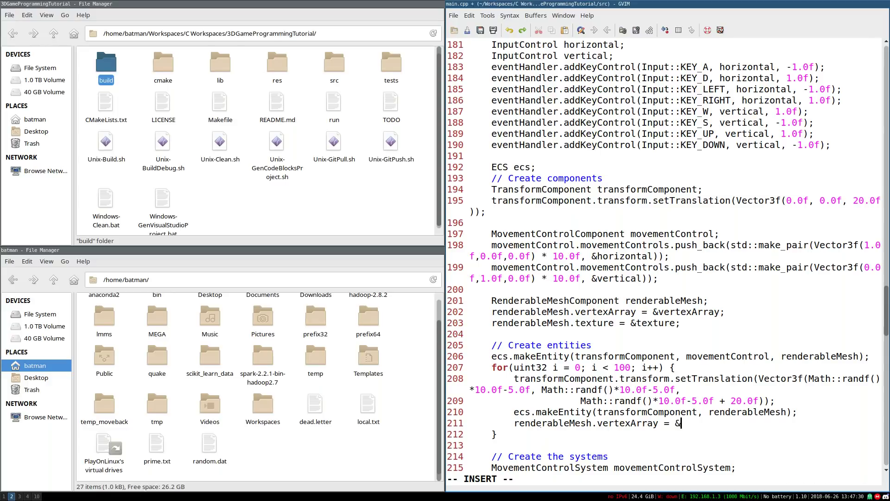
type("vertexArray2")
key("Escape")
key("ctrl+s")
Rename the vertexArray2 declaration for models[1] to tinyCubeVertexArray.
scroll(586, 190, "up", 18)
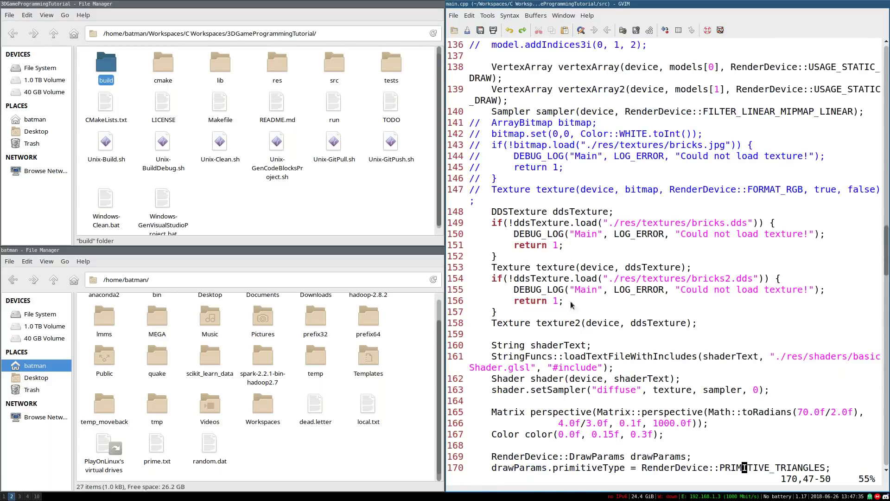
left_click(586, 190)
key("i")
left_click_drag(586, 190, 574, 191, "alt")
left_click(574, 191)
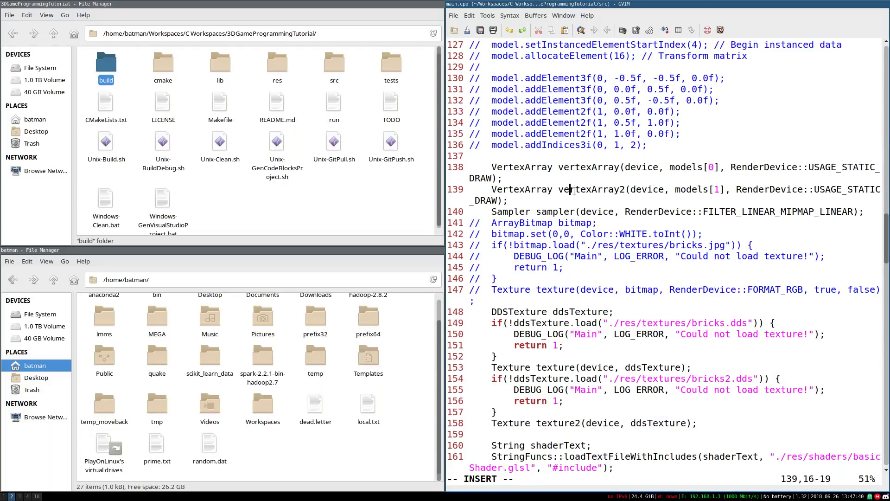
double_click(574, 191)
key("BackSpace")
type("tinuCube")
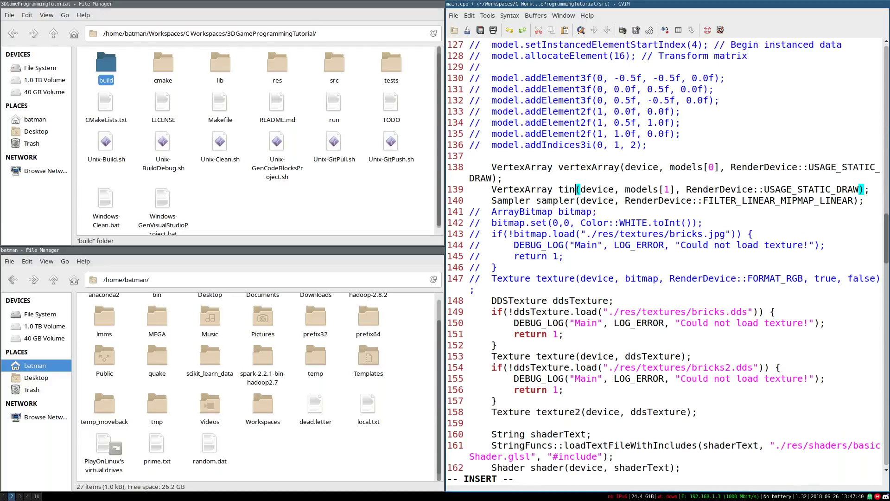
key("BackSpace")
key("BackSpace")
key("BackSpace")
key("BackSpace")
key("BackSpace")
type("yc")
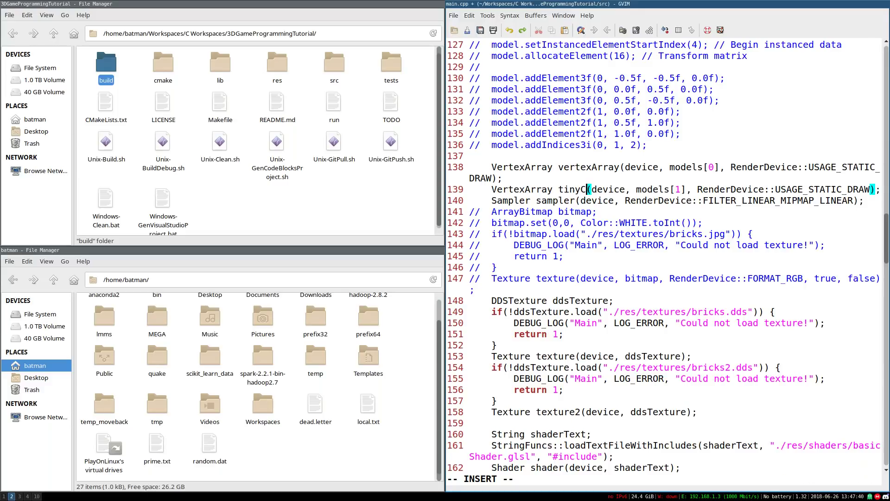
type("ubeVertexArray")
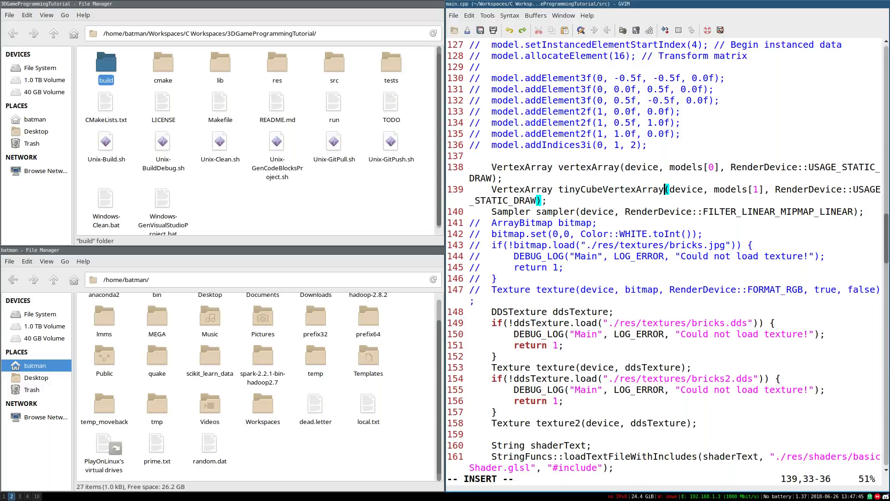
Replace vertexArray2 with tinyCubeVertexArray in the entity loop's renderableMesh.vertexArray assignment, end it with a semicolon, and save main.cpp.
double_click(612, 189)
scroll(704, 334, "down", 20)
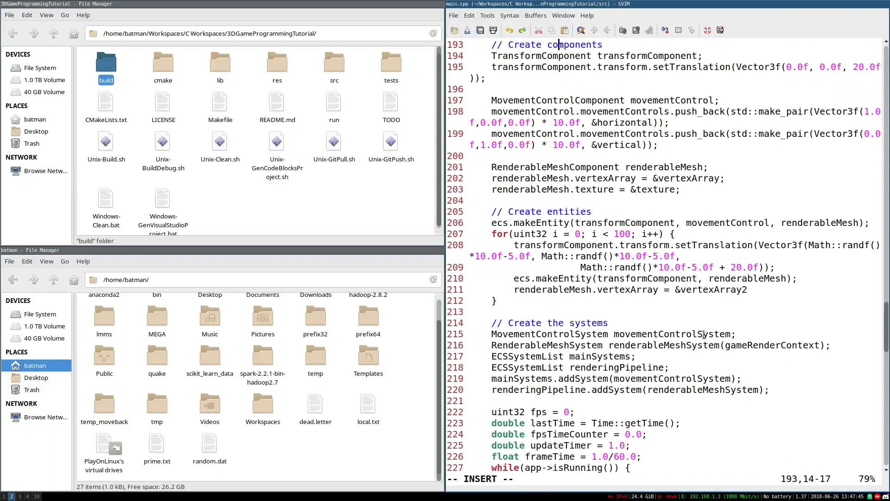
double_click(686, 289)
type("tinyCubeVertexArray")
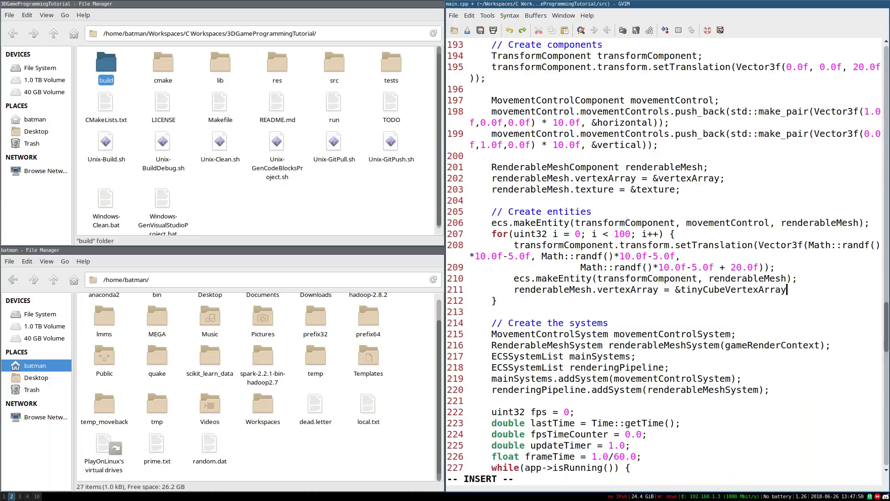
type(";")
key("Escape")
type(":w")
key("Return")
Rename the texture2 declaration below the bricks2.dds load to bricks2texture.
scroll(708, 309, "up", 20)
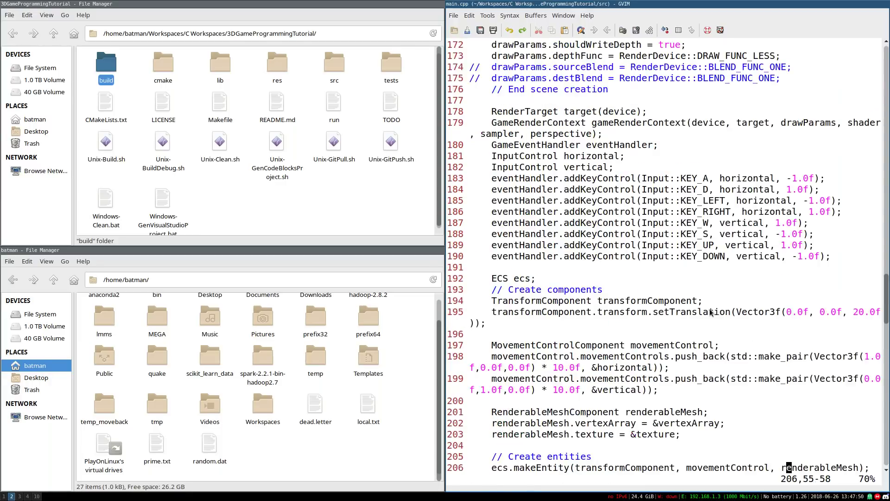
scroll(708, 309, "up", 5)
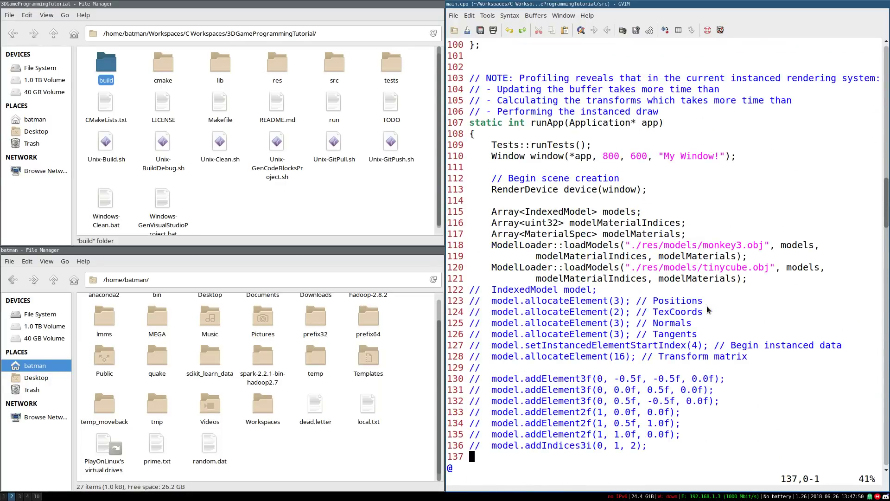
scroll(591, 292, "down", 12)
left_click(592, 278)
key("i")
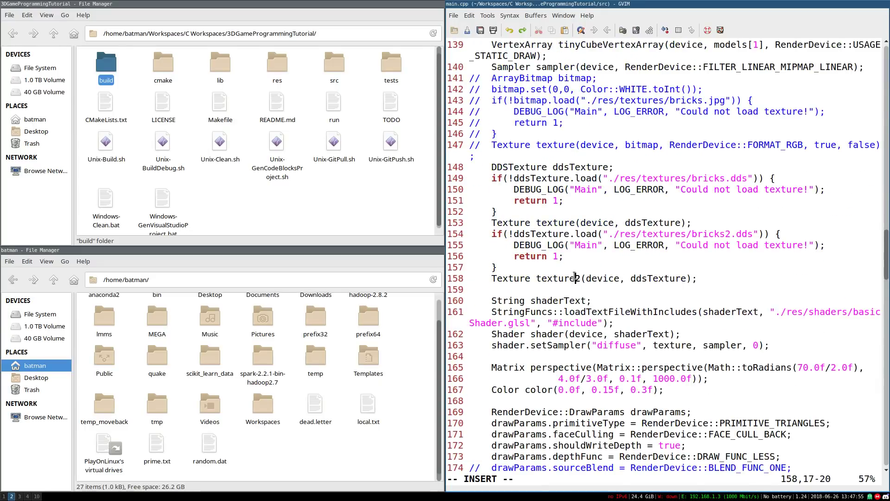
key("ctrl+Left")
type("bricks2")
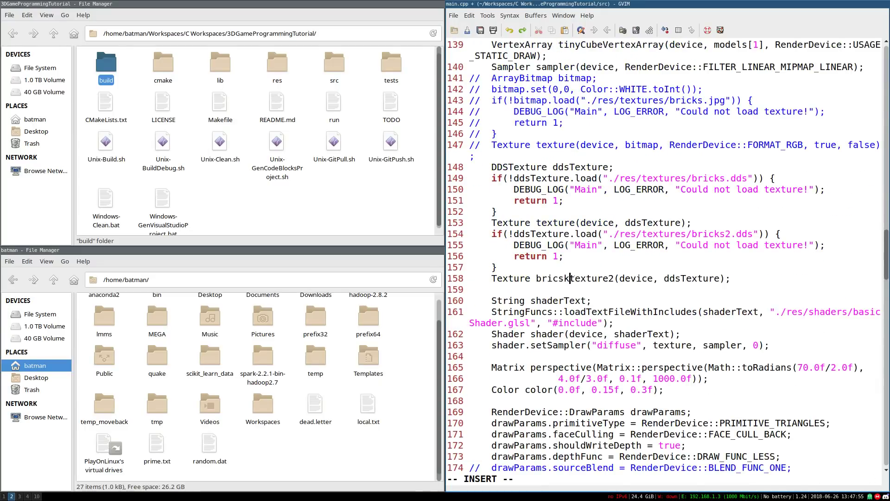
key("ctrl+Right")
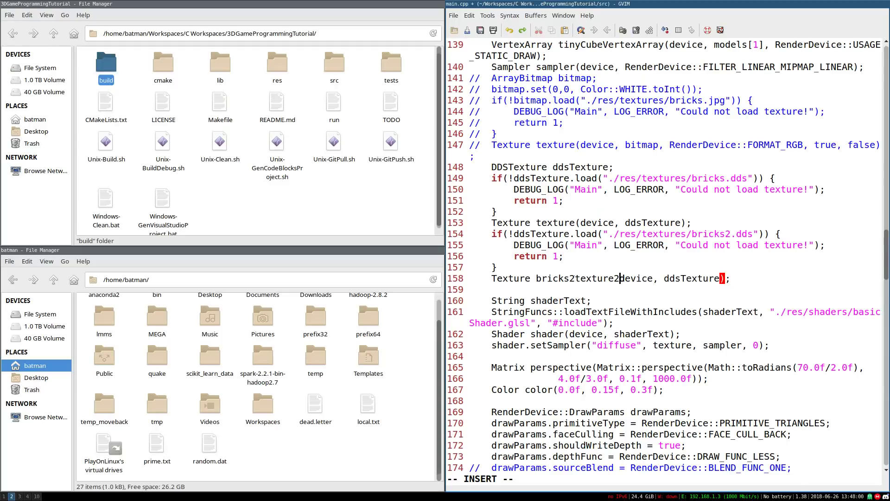
key("BackSpace")
key("Left")
key("ctrl+Left")
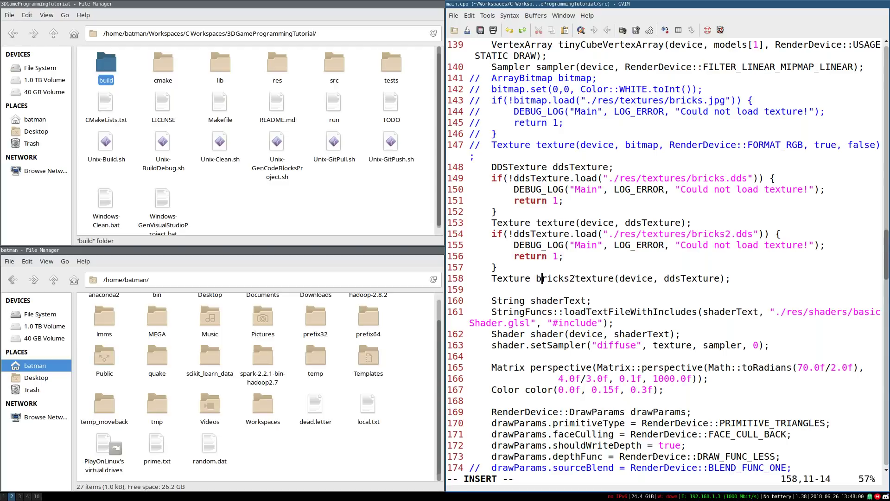
Capitalize the T in the new texture variable's name to make it bricks2Texture and save the file.
key("Right")
key("Right")
key("Right")
key("Right")
key("Right")
key("Right")
key("Right")
key("Right")
key("Escape")
type(":w")
key("Return")
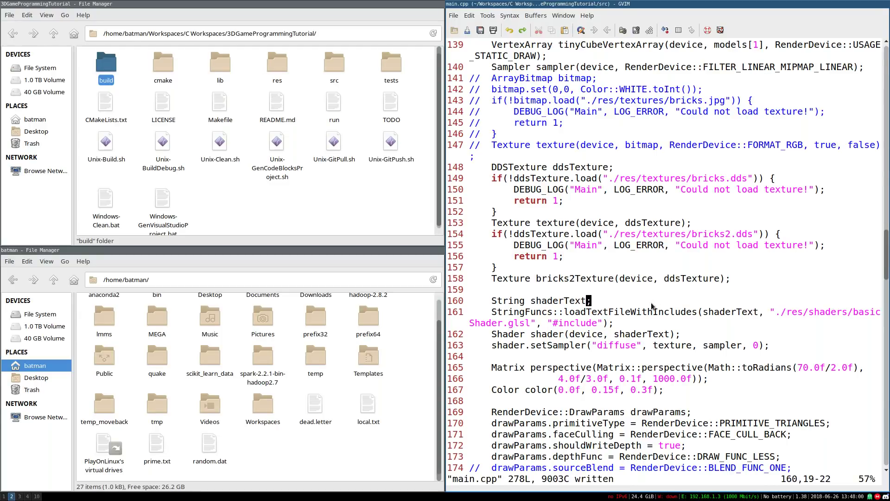
key("i")
key("ctrl+Left")
key("Escape")
type(":w")
key("Return")
Start a new line with "renderableMesh.texture =" below the tinyCubeVertexArray assignment inside the entity loop.
scroll(689, 355, "down", 20)
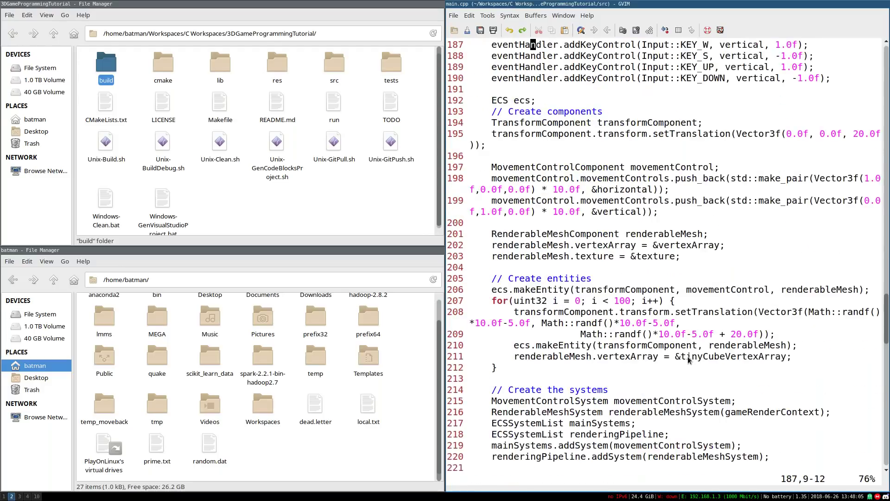
scroll(689, 355, "up", 5)
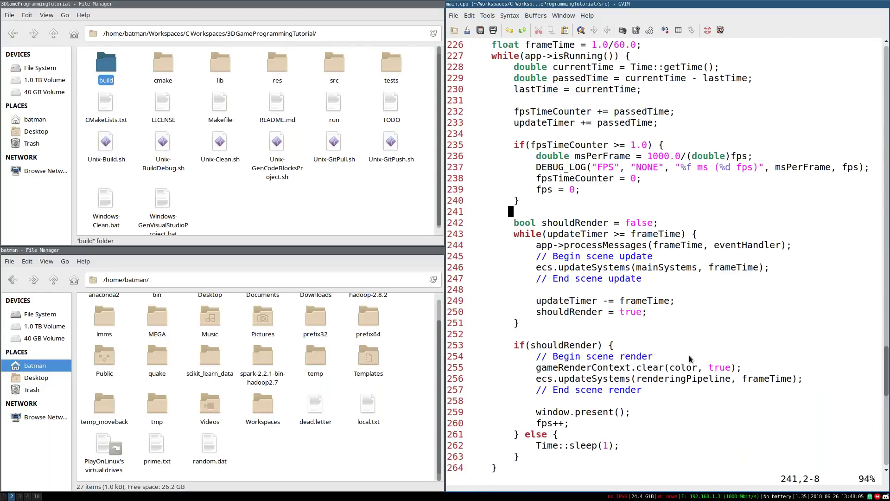
scroll(689, 355, "up", 13)
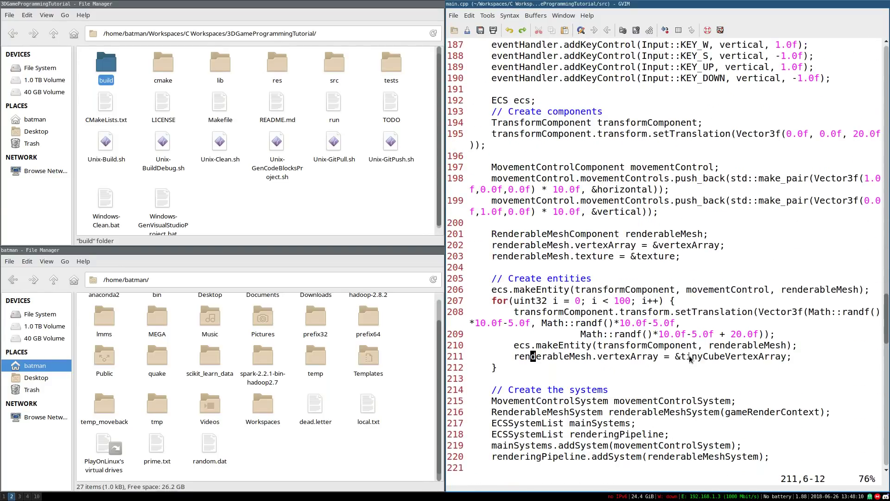
type(":w")
key("Return")
key("A")
triple_click(807, 358)
left_click(807, 357)
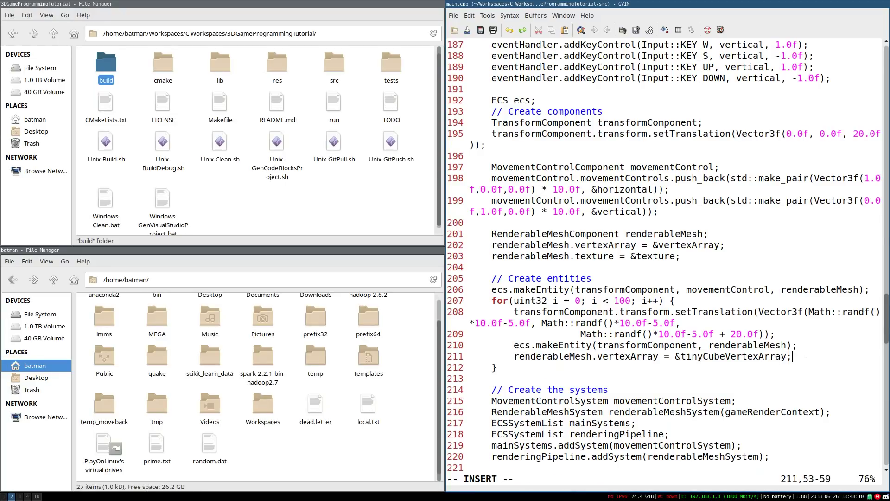
key("Return")
type("renderable")
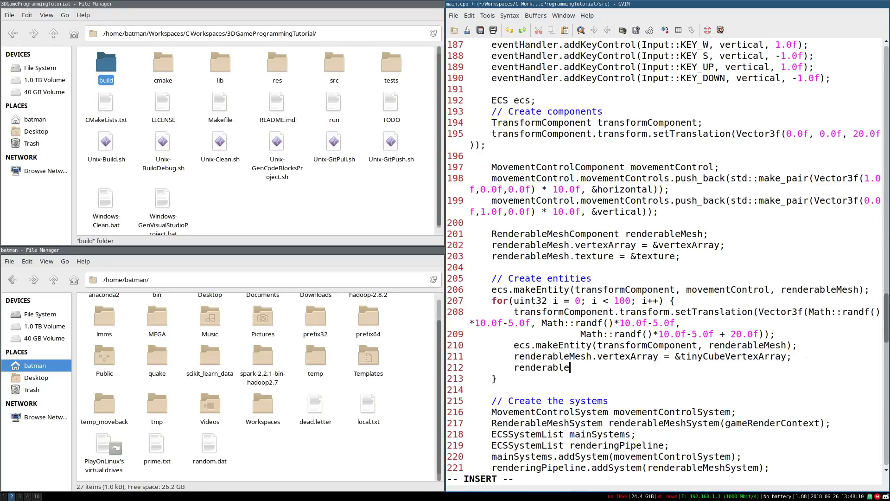
type("Mesh.texture =")
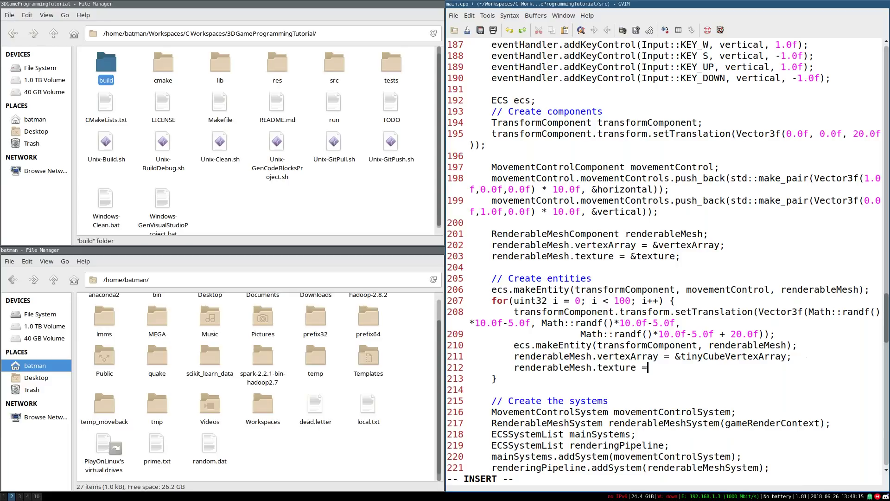
Complete the texture assignment with "Math::randf() > 0.5f ? &texture : &bricks2Texture;" and save the file.
type(" Math::randf() > 0.5f")
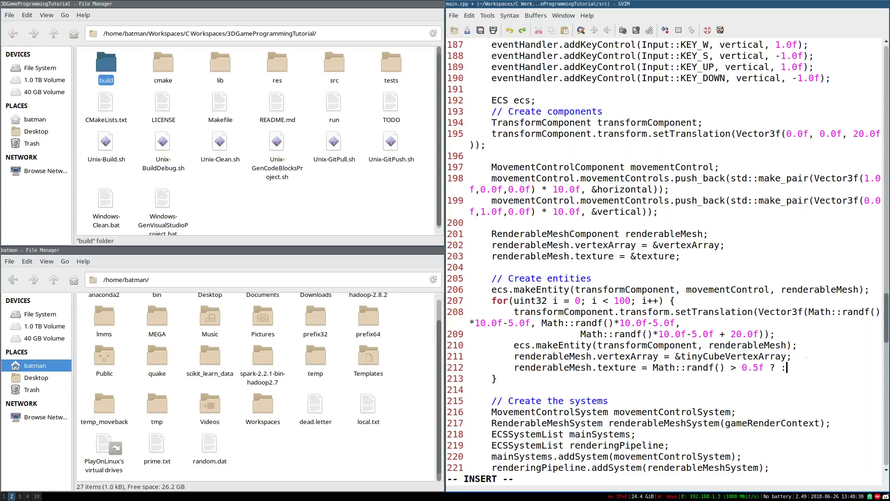
type(" ? &texture : &tex")
key("BackSpace")
key("BackSpace")
key("BackSpace")
type("bricks2Texture")
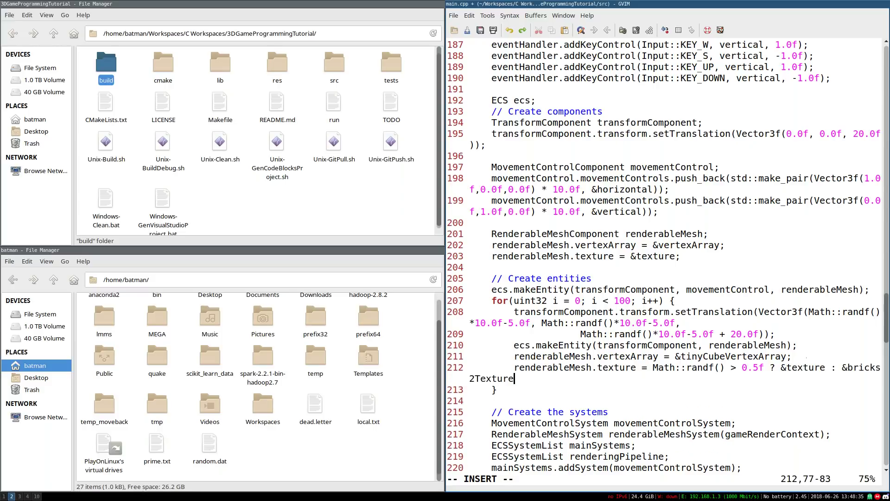
type(";")
key("Escape")
type(":w")
key("Return")
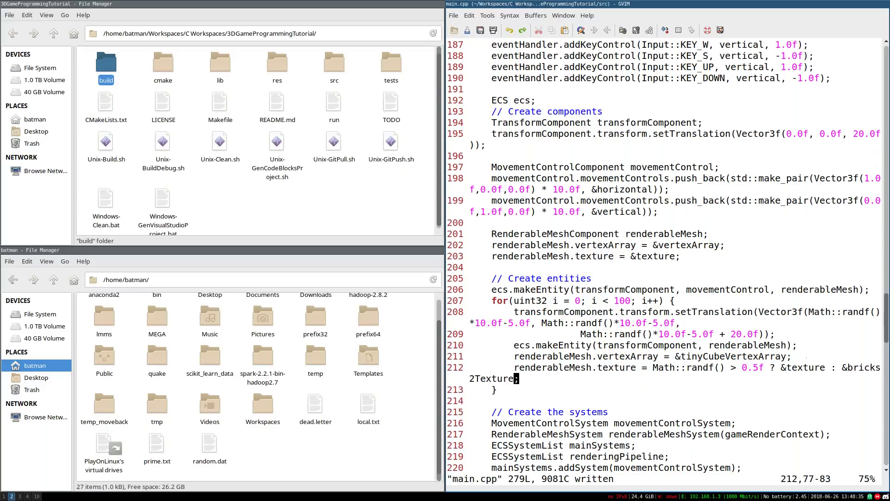
Close the home folder window, open a terminal in the 3DGameProgrammingTutorial folder, and run "make && ./run".
left_click(470, 462)
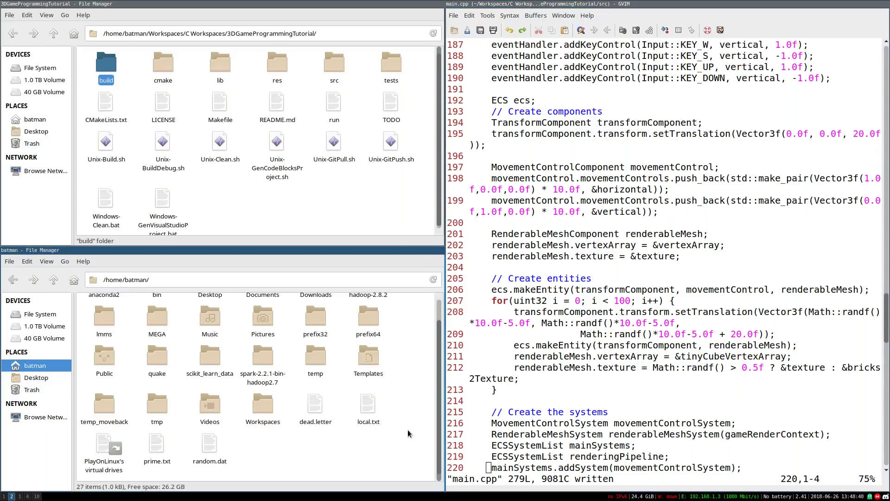
key("ctrl+w")
right_click(326, 334)
left_click(362, 387)
type("make &&")
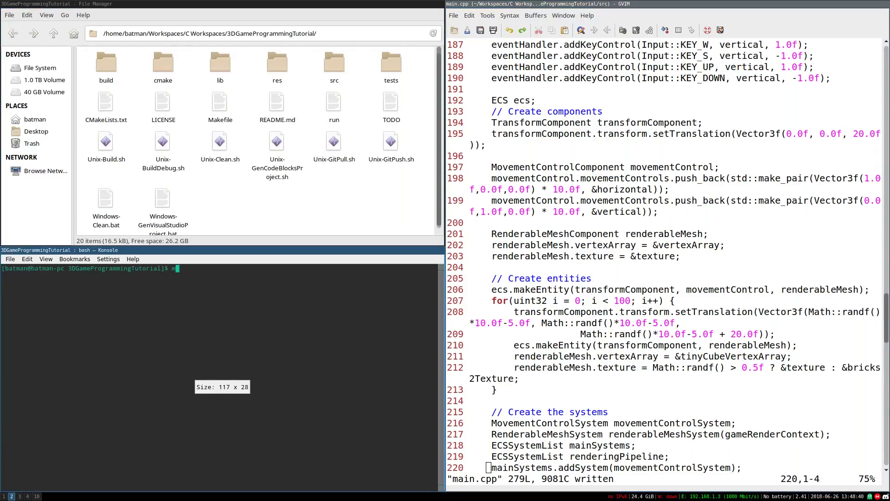
type(" ./run")
key("Return")
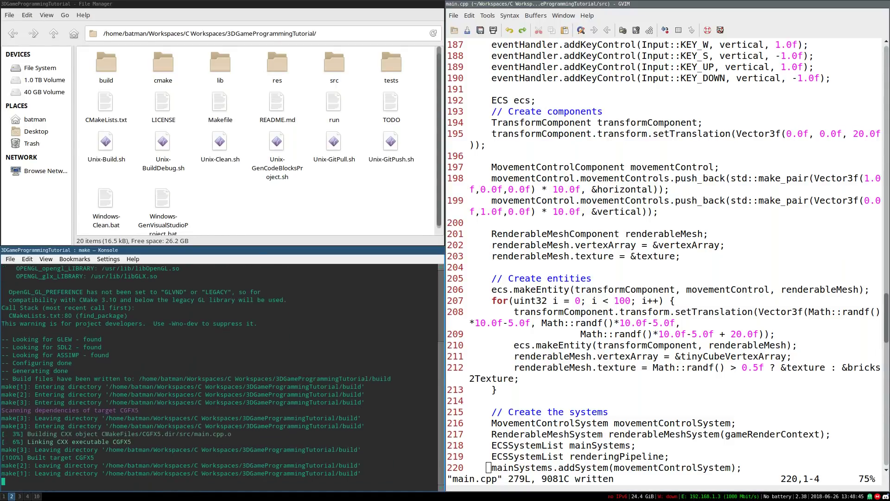
Test moving the controllable monkey down and to the right in the running game, and quit it.
key("s")
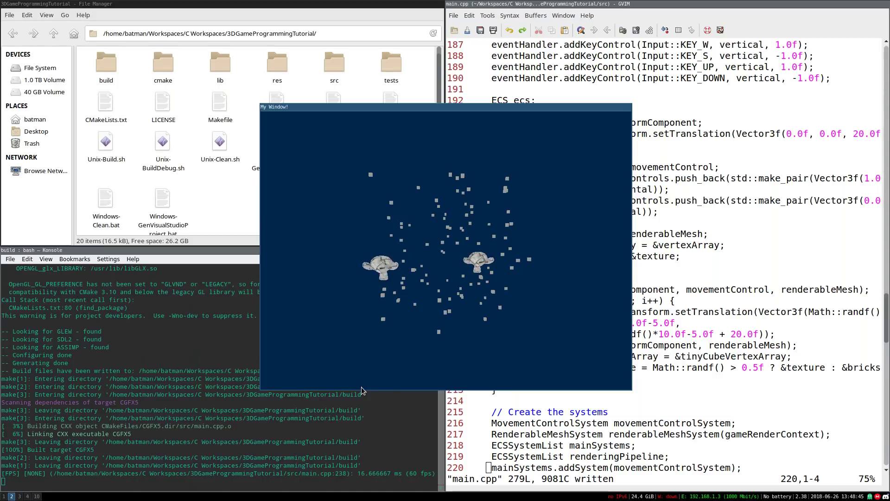
key("d")
key("Escape")
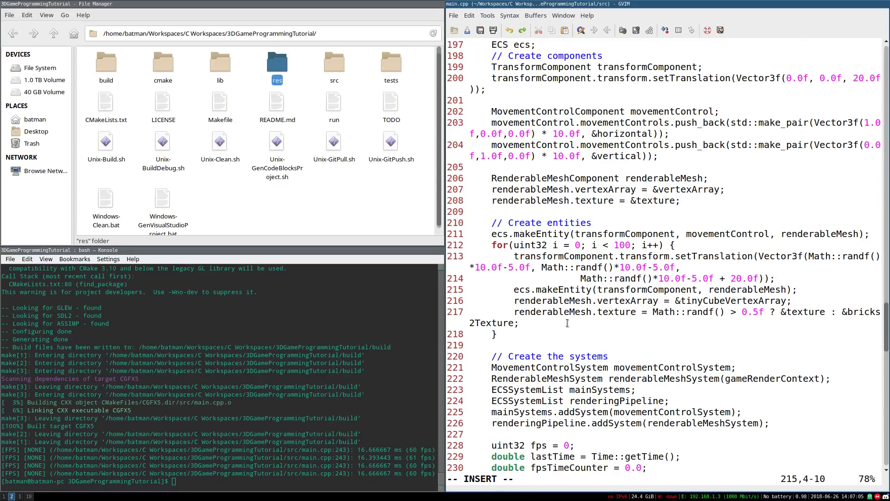
Move the loop's ecs.makeEntity(transformComponent, renderableMesh); statement below the renderableMesh.texture assignment.
left_click_drag(514, 289, 628, 290)
left_click_drag(690, 291, 791, 293)
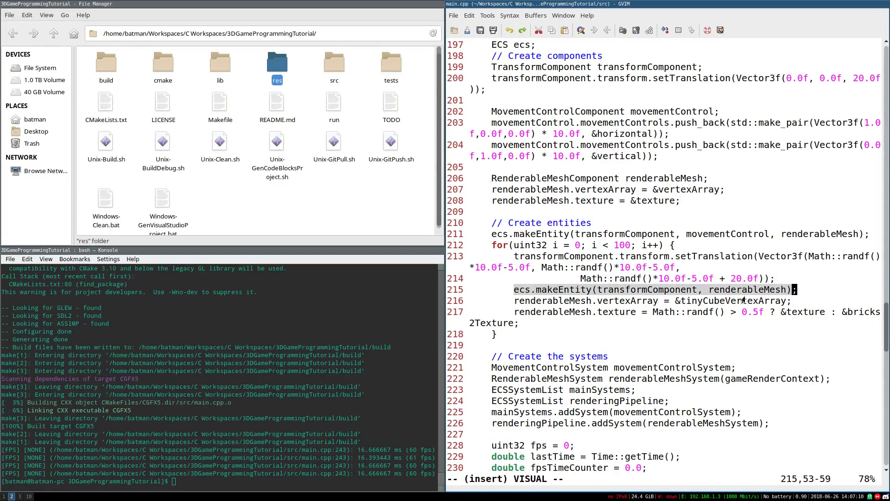
key("ctrl+x")
left_click(551, 323)
key("Return")
key("ctrl+v")
Remove the blank line left above the tinyCubeVertexArray assignment and save main.cpp.
key("Up")
key("Up")
key("Up")
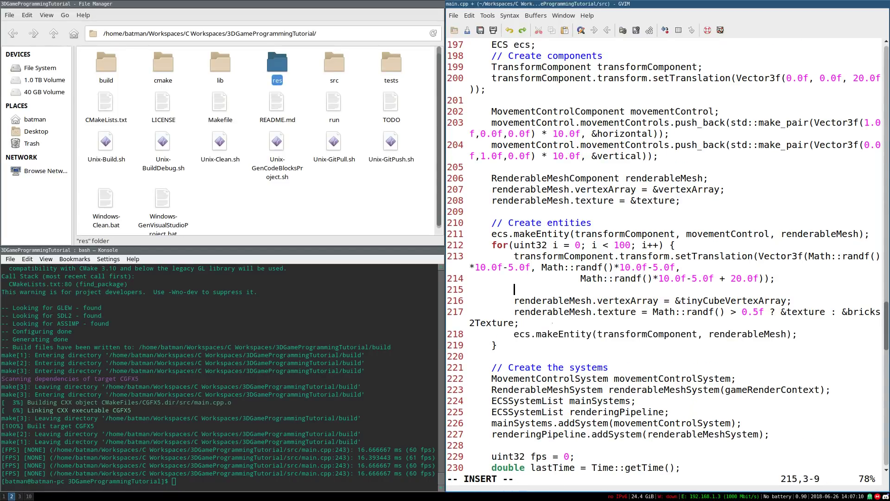
key("BackSpace")
key("BackSpace")
key("BackSpace")
key("Escape")
type(":w")
key("Return")
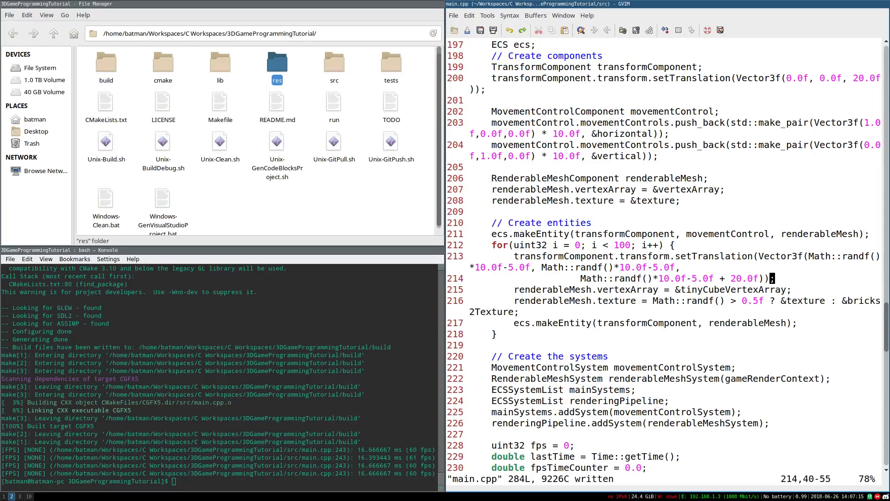
Open ddstexture.cpp from the project's src/rendering folder and show it full screen.
left_click(352, 206)
left_click(337, 65)
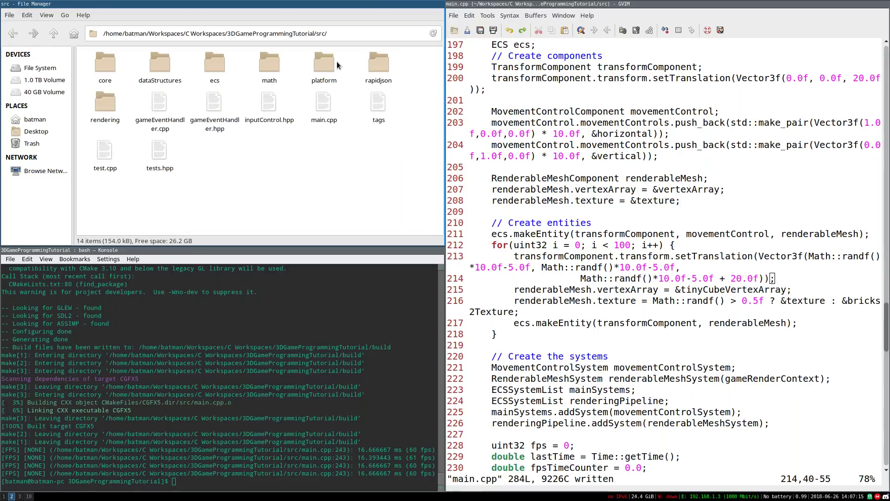
left_click(112, 107)
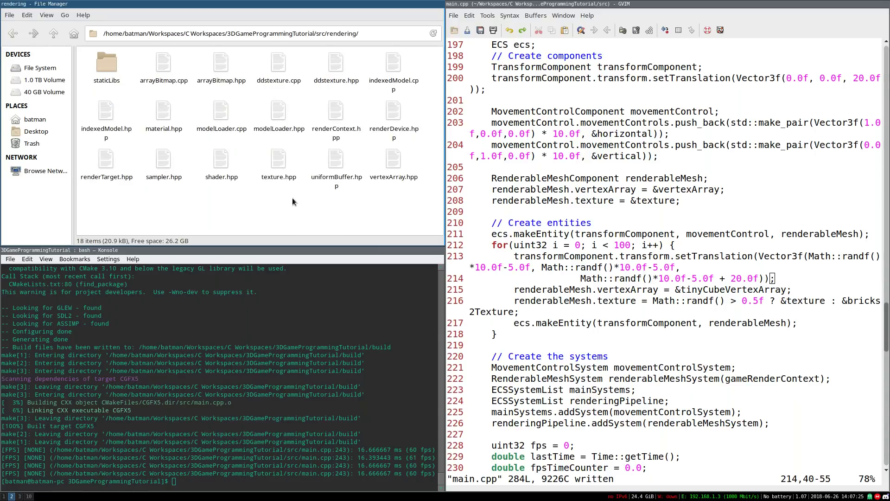
double_click(279, 64)
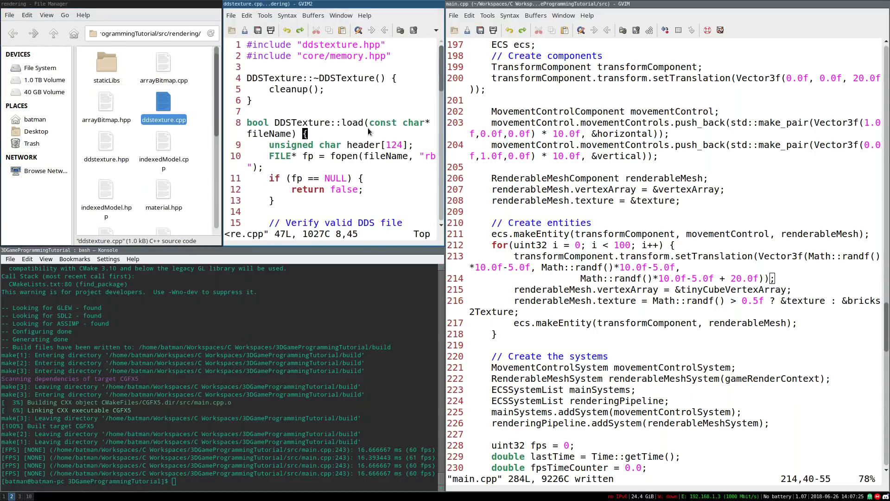
key("super+f")
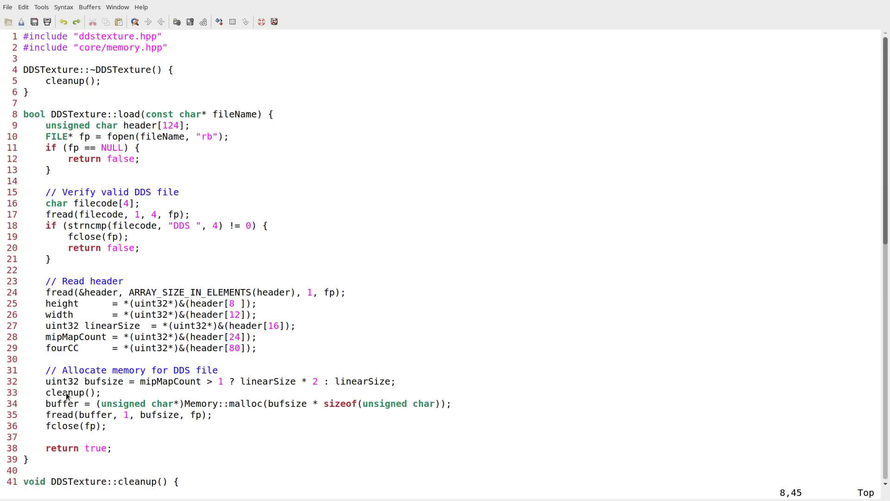
Examine the cleanup() call before the buffer allocation in DDSTexture::load and the DDSTexture::cleanup function.
left_click_drag(46, 392, 113, 395)
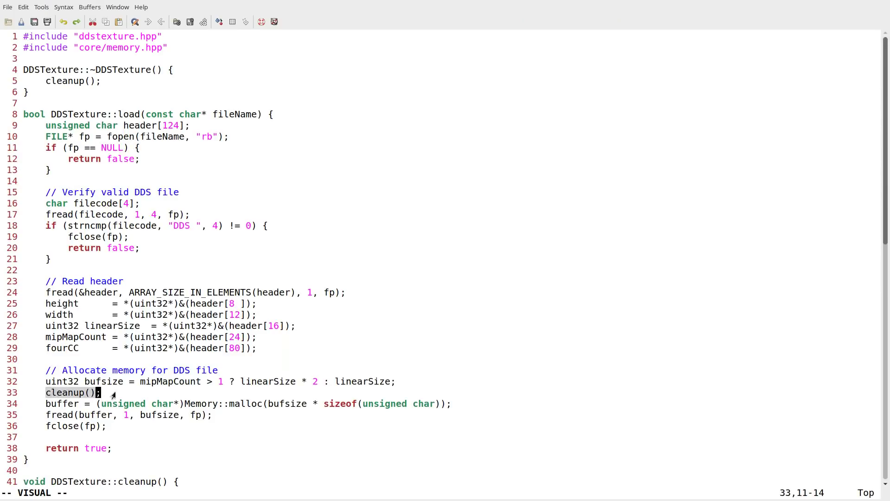
left_click_drag(50, 404, 448, 403)
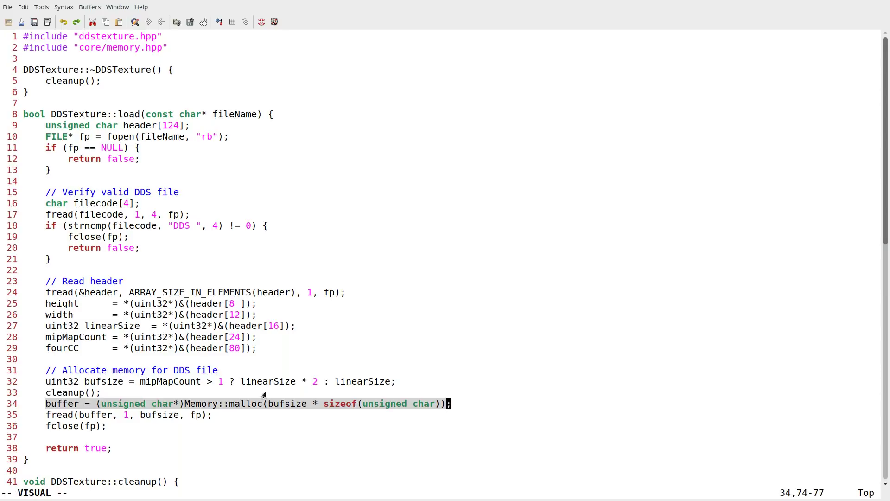
left_click_drag(48, 392, 111, 392)
left_click(116, 391)
scroll(141, 396, "down", 4)
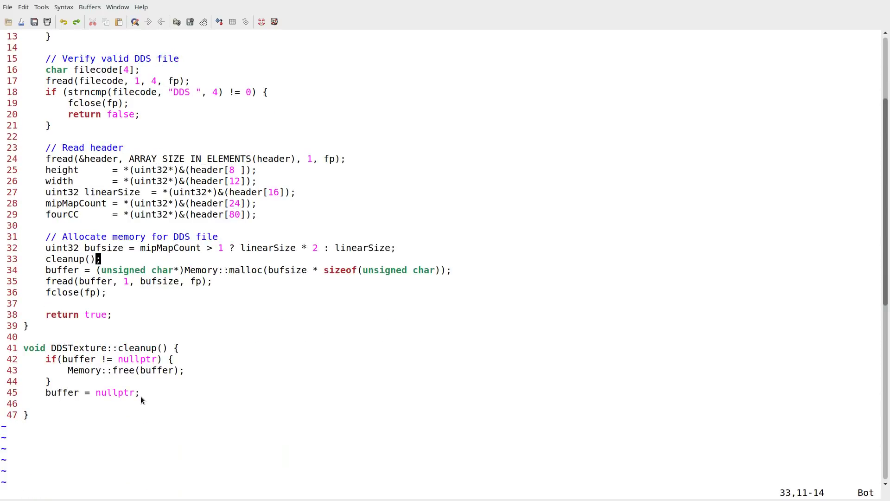
left_click_drag(49, 259, 96, 260)
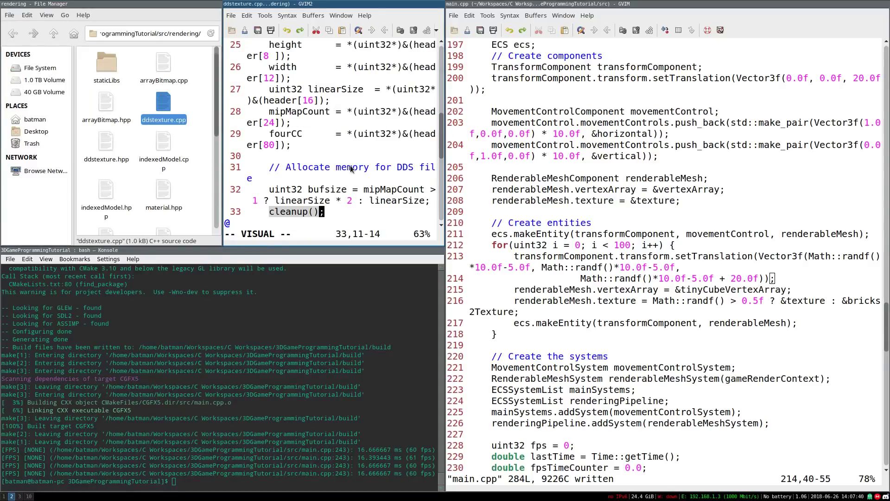
left_click(125, 236)
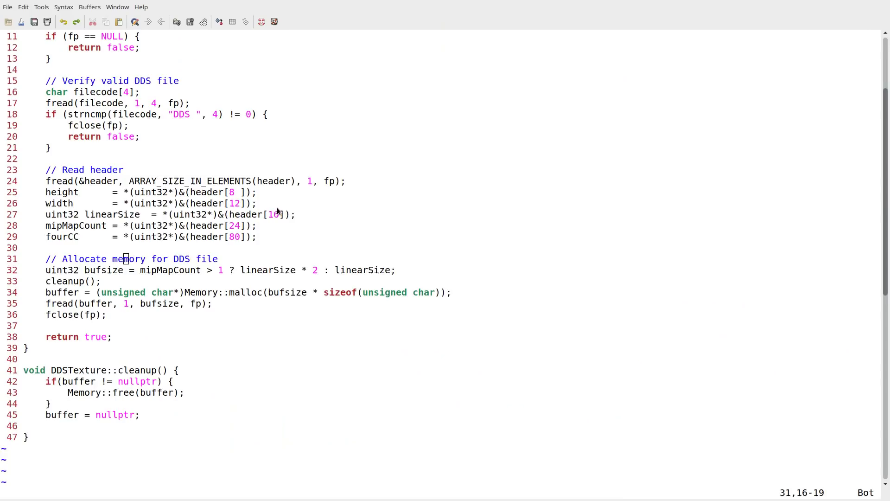
Close ddstexture.cpp, return the file manager to the src folder and go back to main.cpp.
left_click_drag(46, 281, 98, 285)
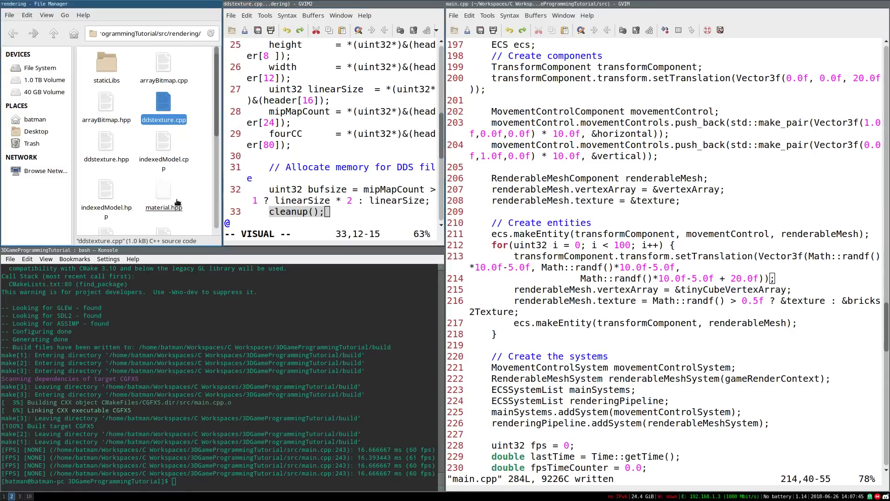
left_click(253, 237)
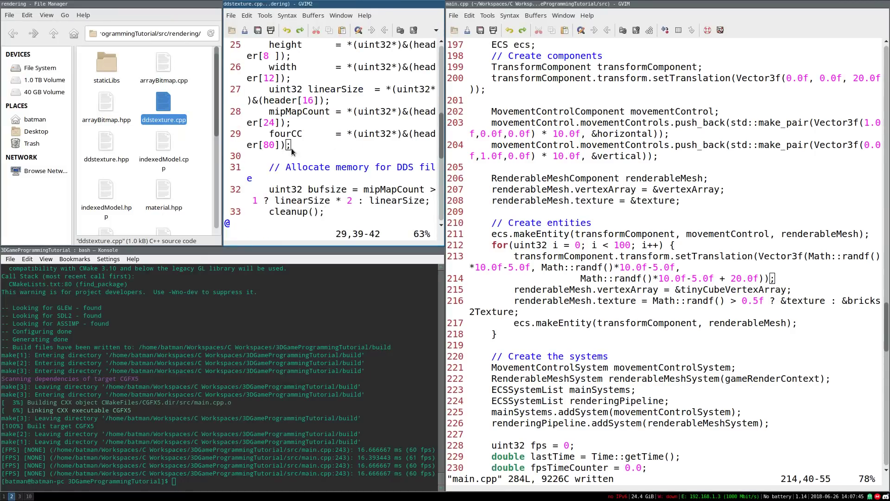
key("super+shift+q")
key("BackSpace")
left_click(610, 225)
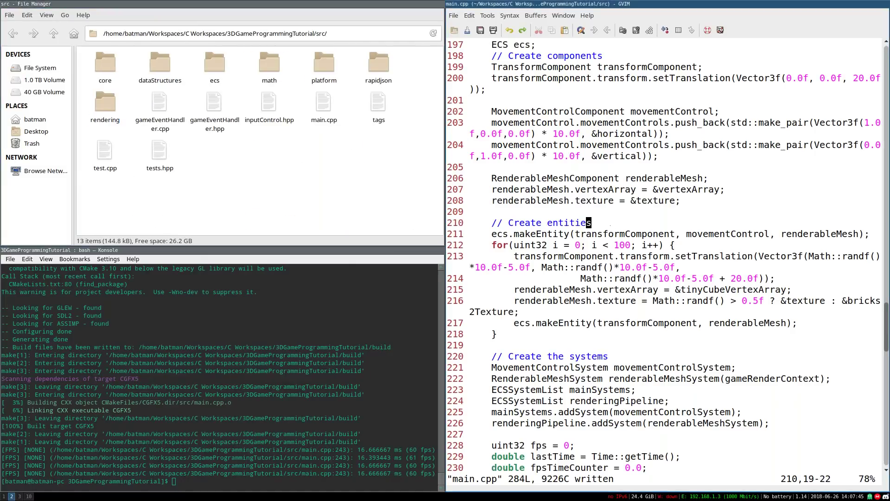
Rebuild and run the project twice from the terminal to check the textured cubes and monkey, closing the render window each time.
key("Up")
key("Return")
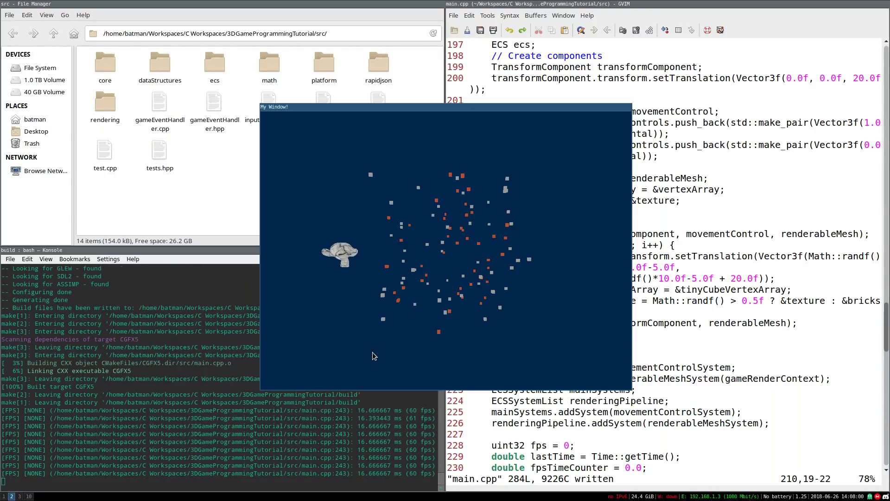
key("Escape")
key("Up")
key("Return")
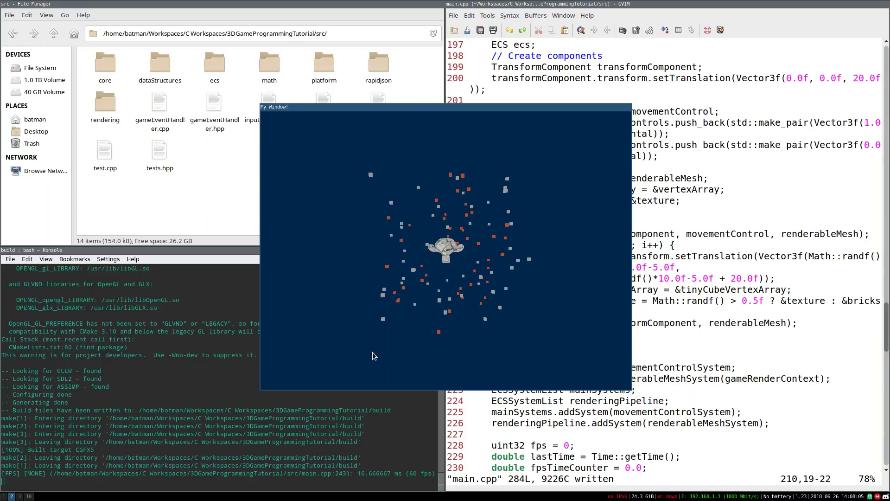
key("Escape")
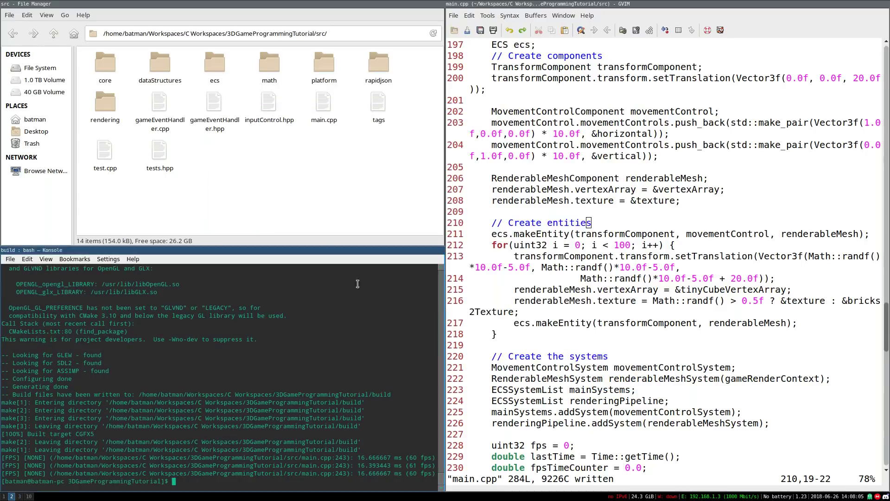
Open the project's res/textures folder in the file manager.
key("alt+Up")
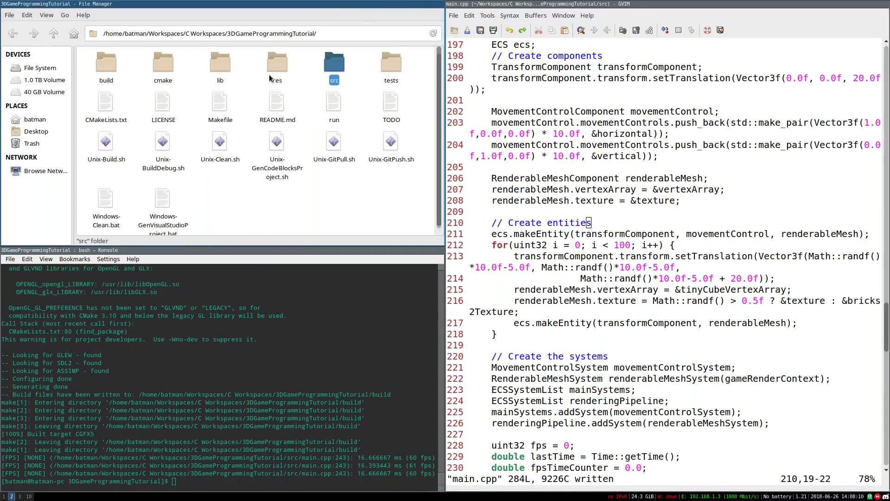
double_click(278, 67)
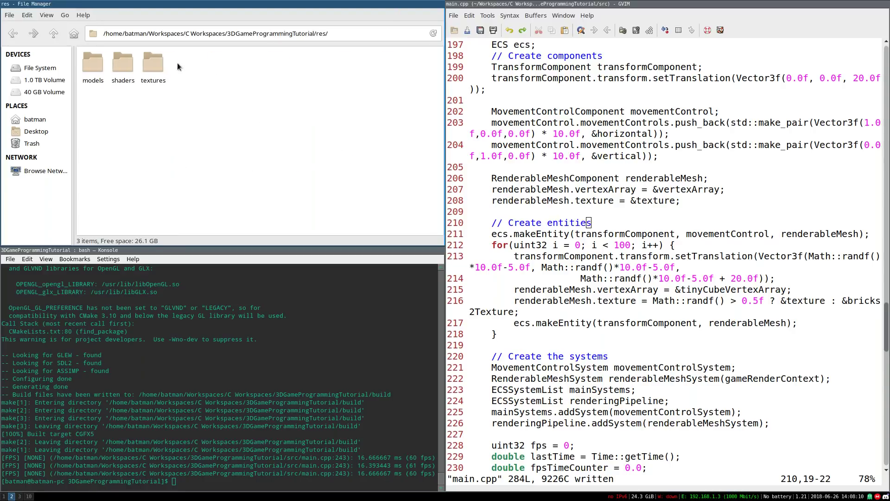
double_click(159, 64)
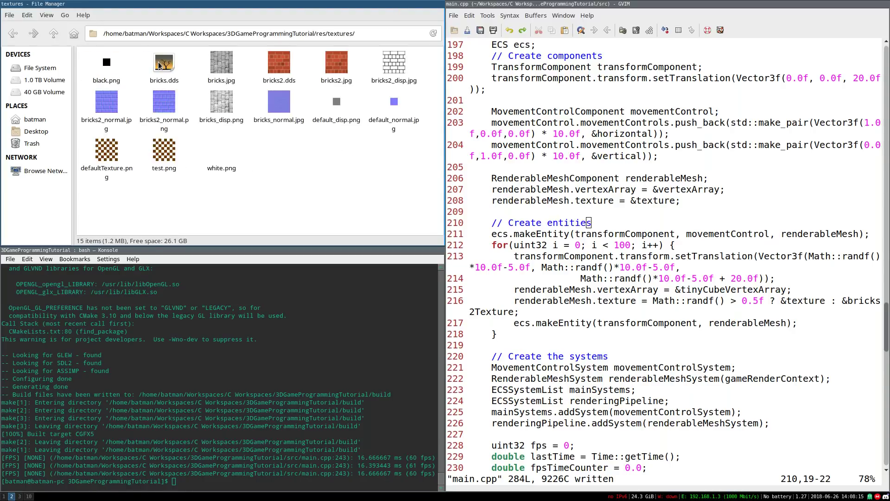
Compare the file sizes of bricks.jpg with bricks.dds and of bricks2.jpg with bricks2.dds.
left_click(226, 70)
left_click(220, 63)
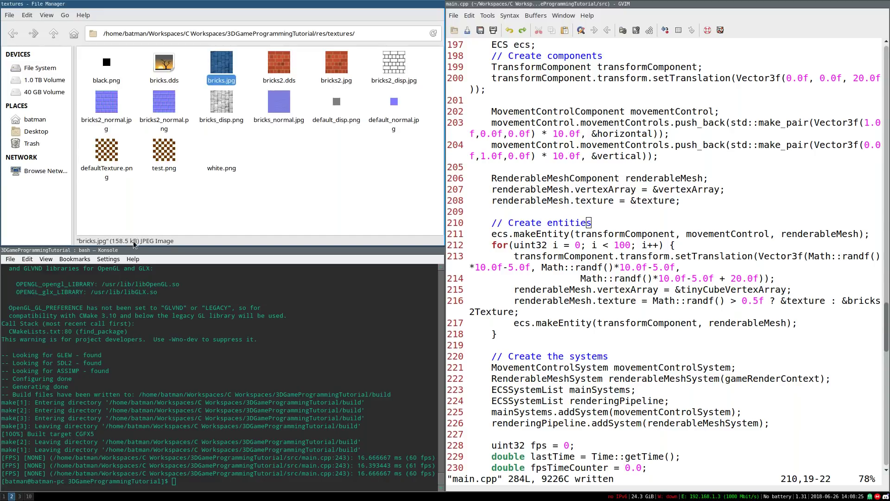
left_click(170, 68)
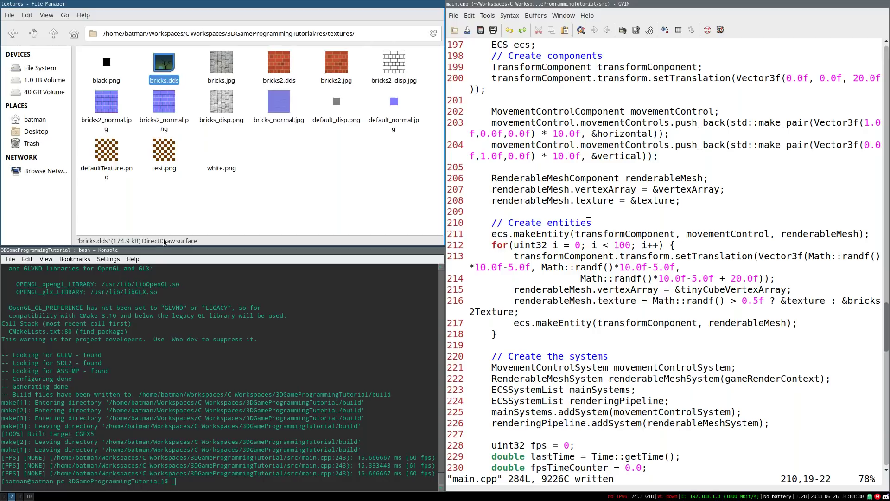
left_click(244, 64)
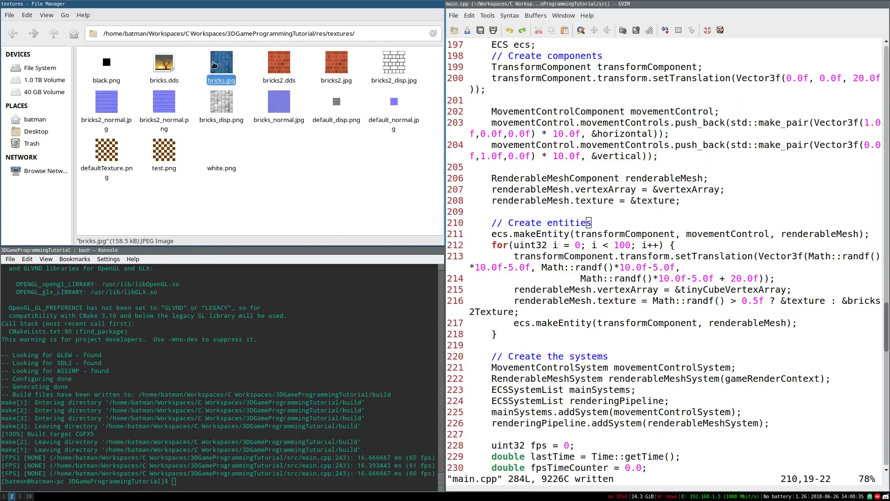
left_click(164, 65)
left_click_drag(308, 54, 350, 56)
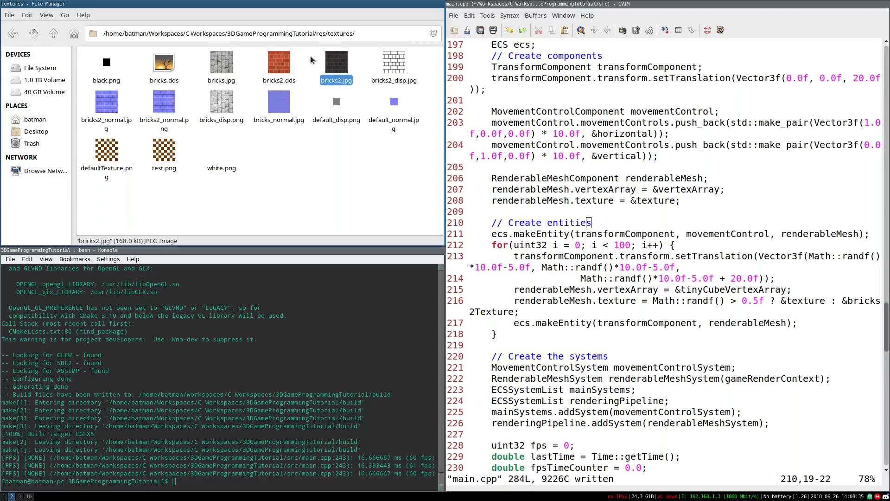
left_click_drag(311, 56, 289, 64)
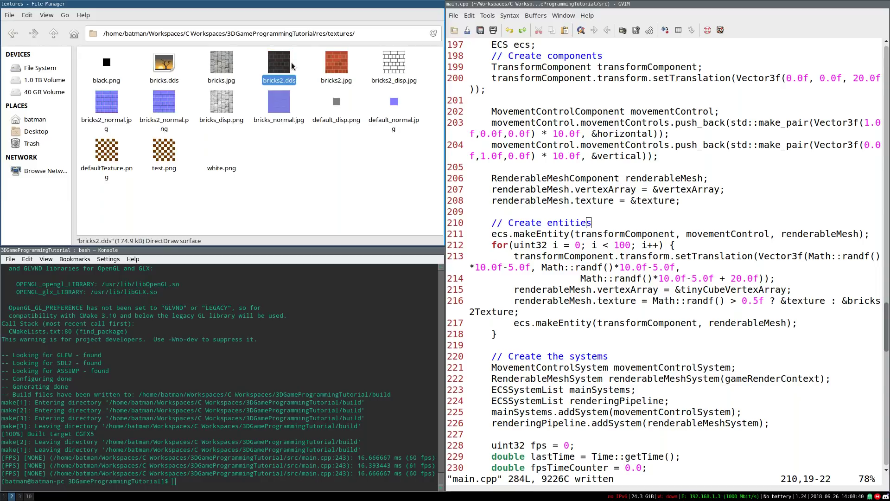
left_click_drag(311, 65, 311, 174)
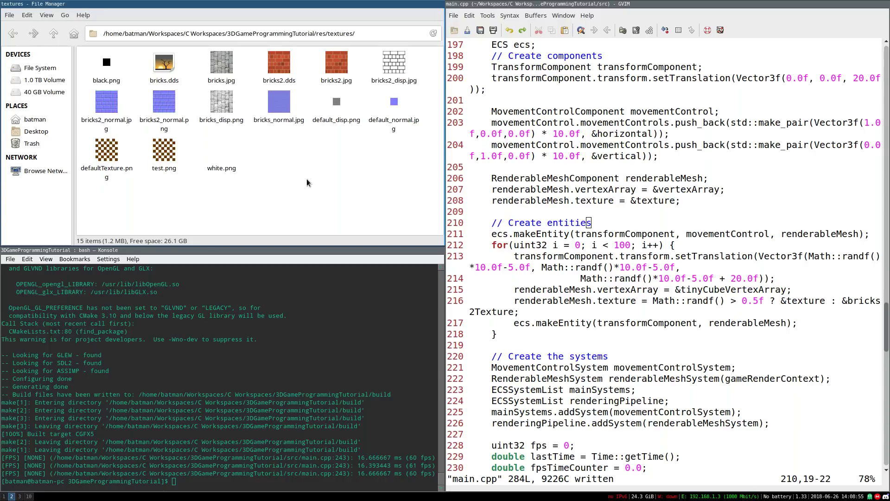
left_click(231, 58)
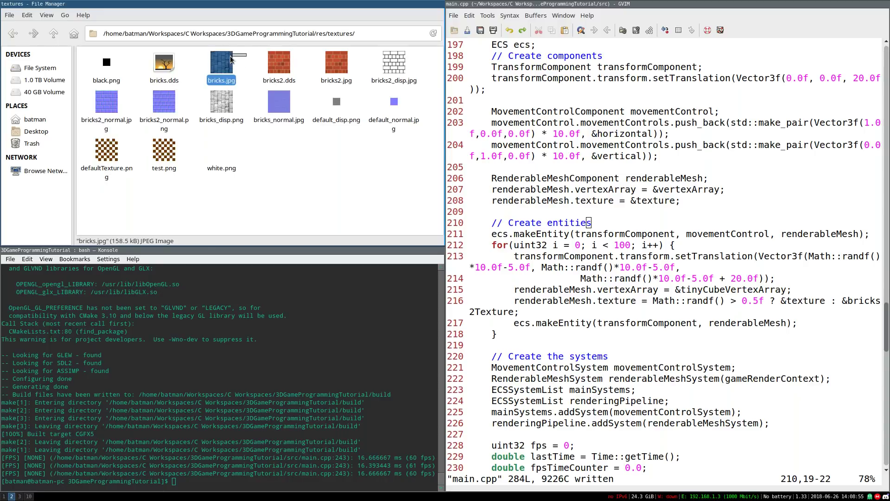